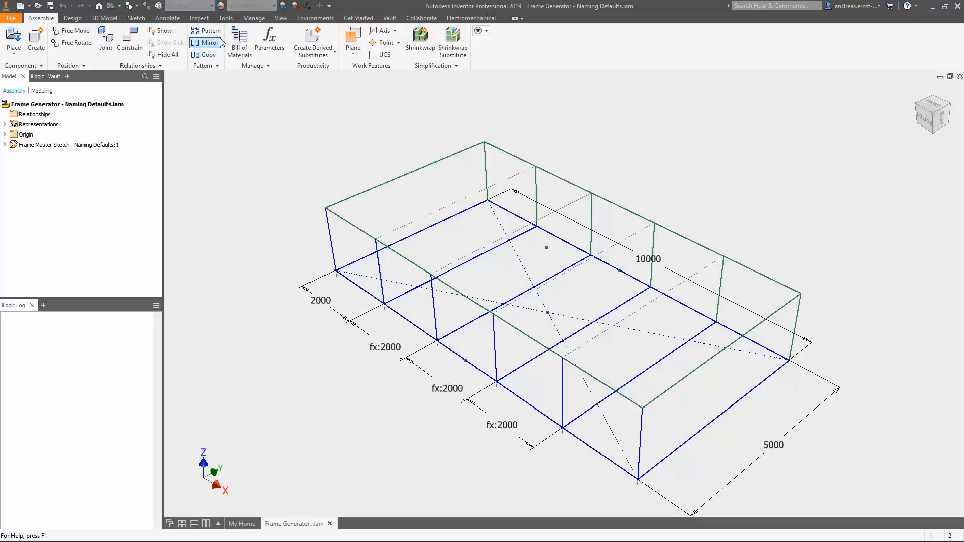
Examine the Frame Generator file naming defaults for the frame assembly, skeleton part, frame member and location in the application options
{"action": "left_click", "coordinate": [226, 19]}
{"action": "left_click", "coordinate": [153, 43]}
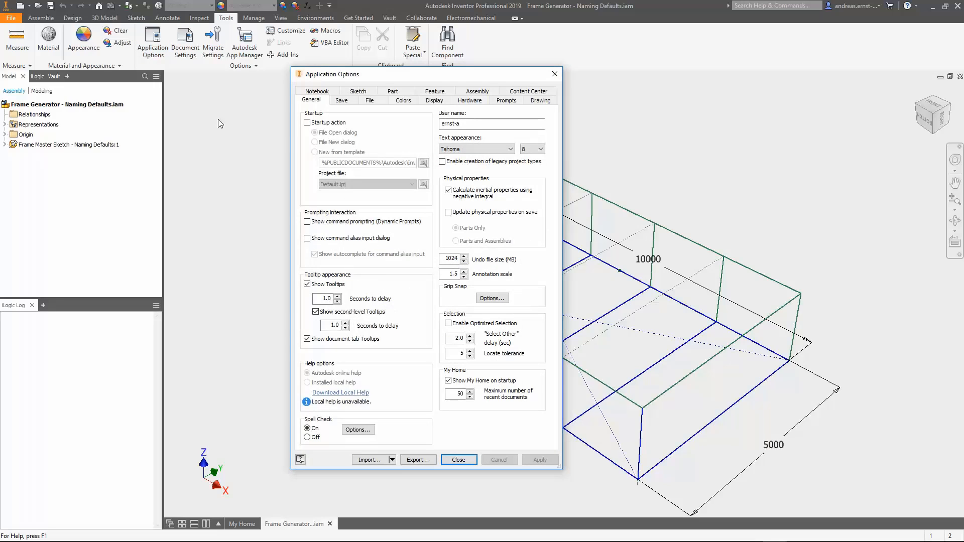
{"action": "left_click", "coordinate": [370, 100]}
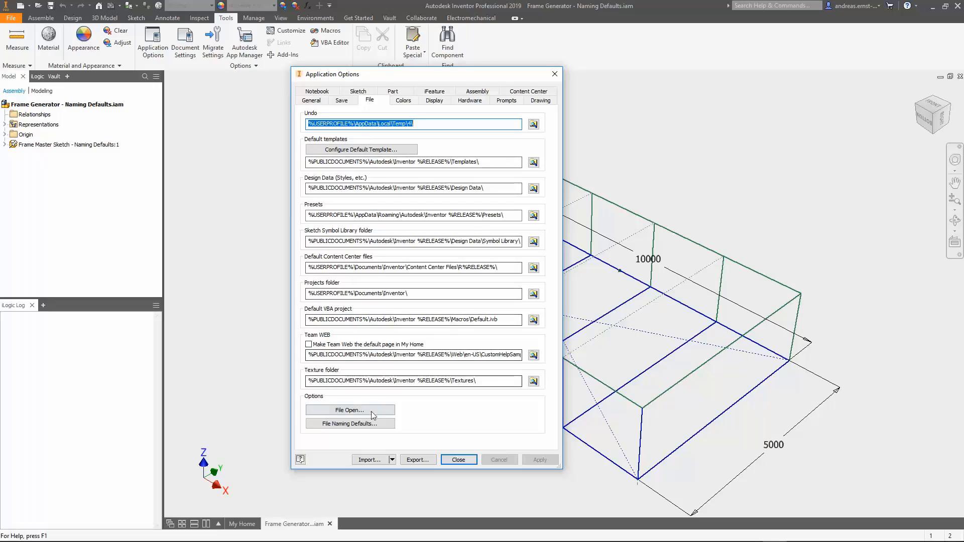
{"action": "left_click", "coordinate": [350, 423]}
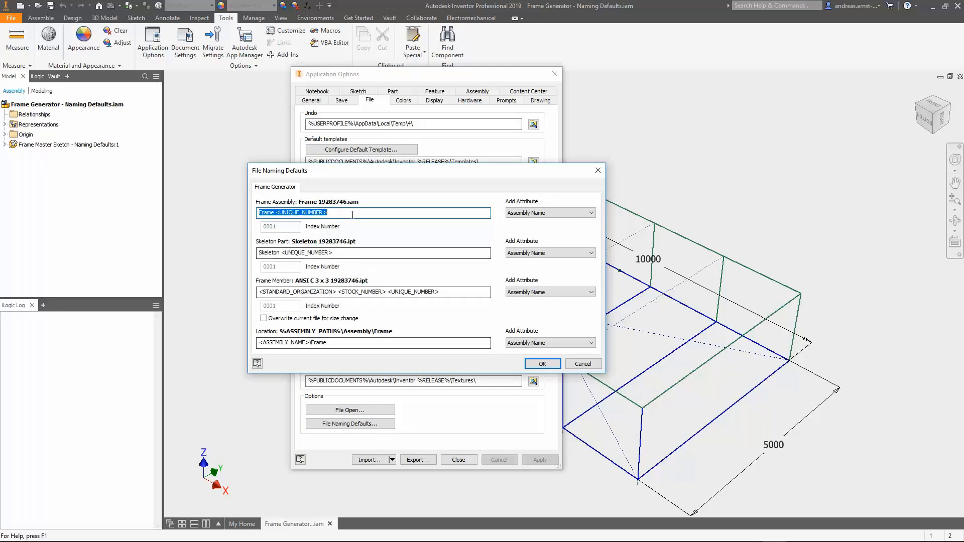
{"action": "left_click", "coordinate": [337, 254]}
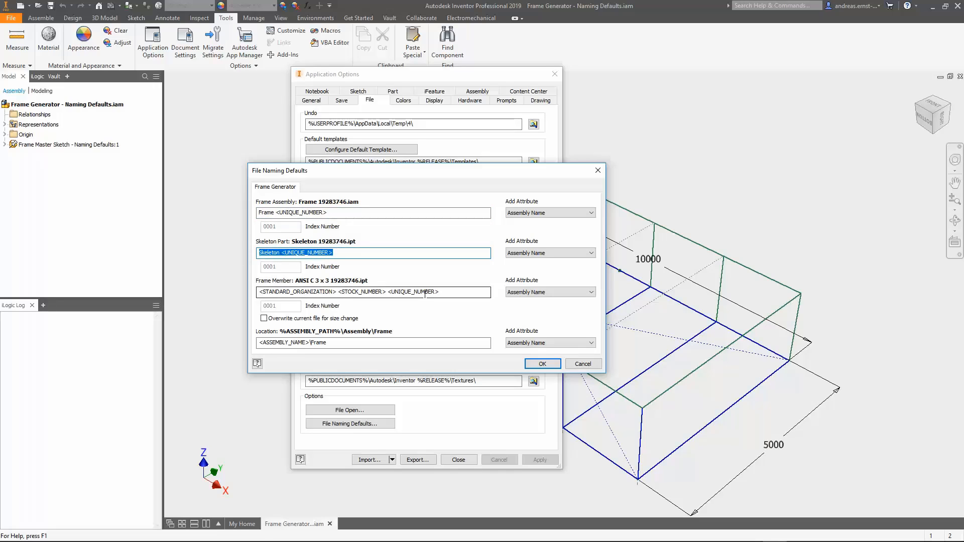
{"action": "left_click_drag", "start_coordinate": [441, 291], "coordinate": [239, 316]}
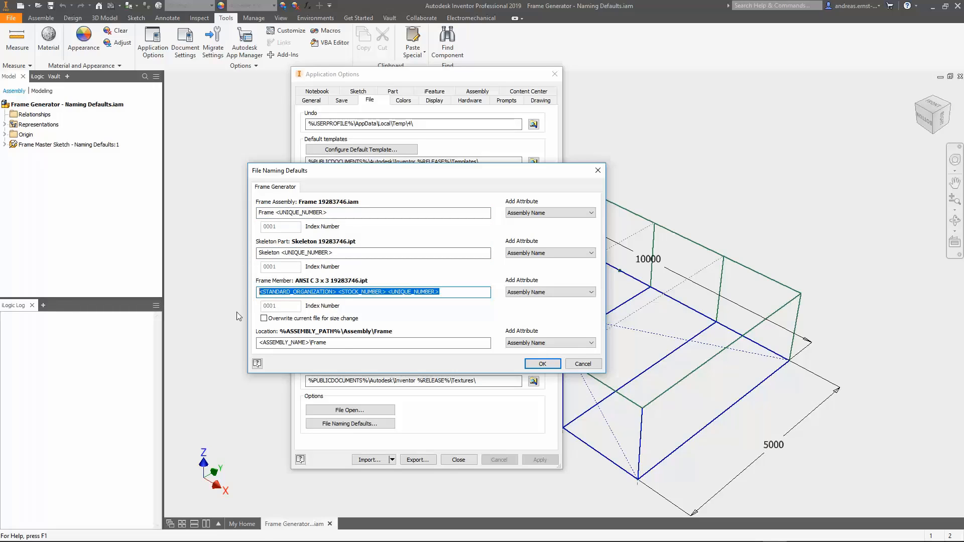
{"action": "left_click_drag", "start_coordinate": [346, 344], "coordinate": [258, 345]}
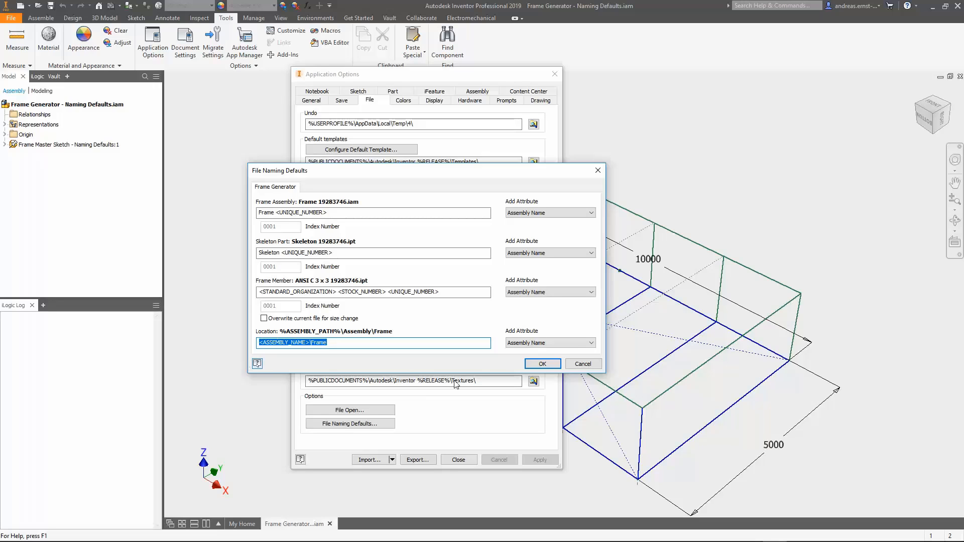
{"action": "left_click", "coordinate": [582, 364]}
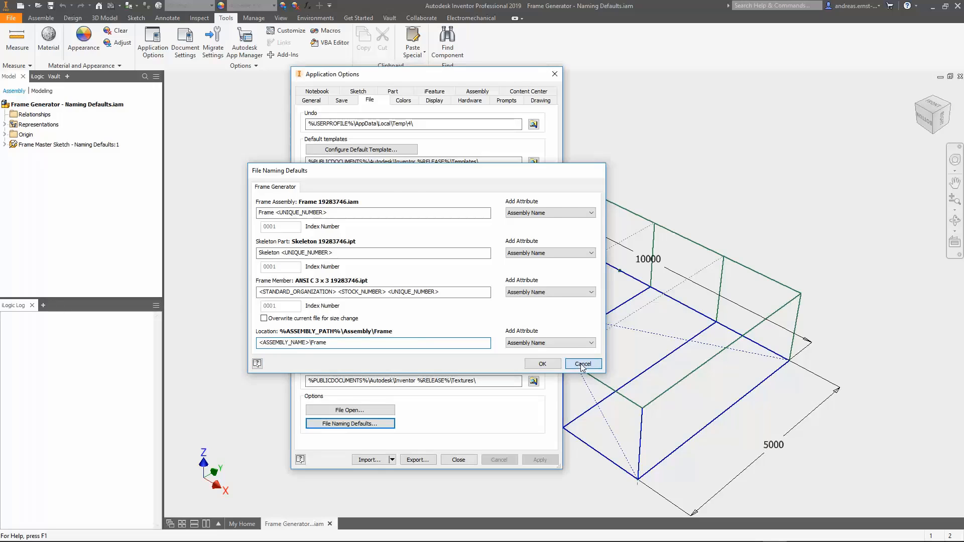
{"action": "left_click", "coordinate": [458, 459]}
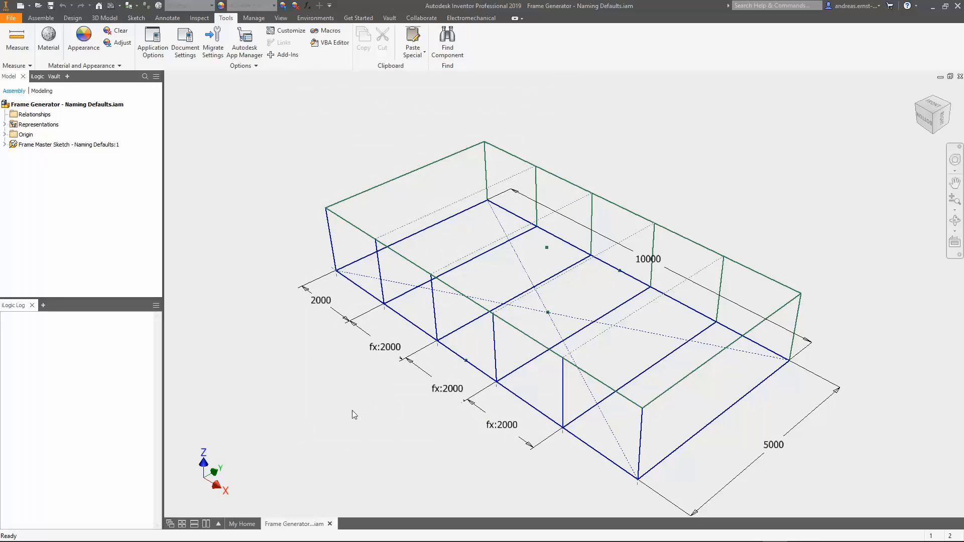
Start a new frame with ISO 10799-2 rectangular 80x40x3 members in mild steel on two adjacent vertical sketch lines
{"action": "left_click", "coordinate": [72, 18]}
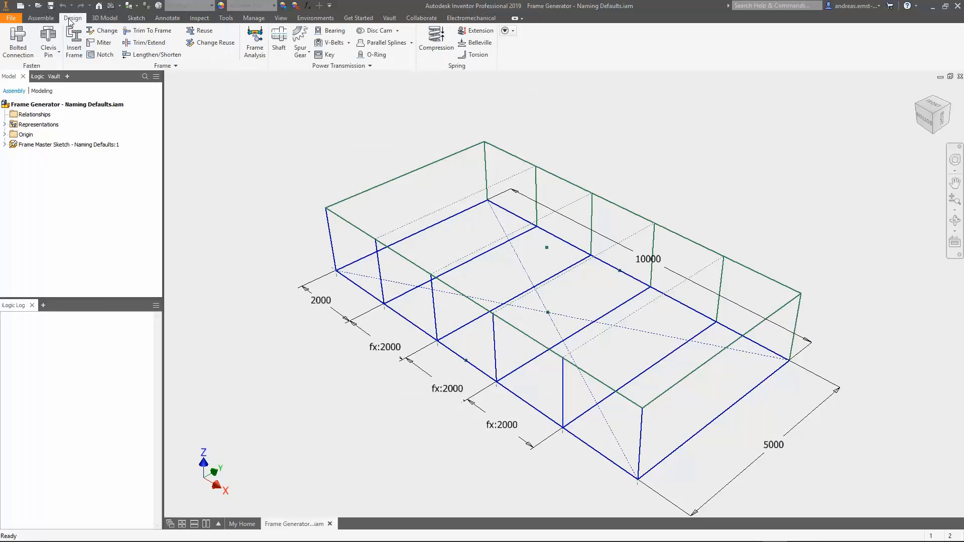
{"action": "left_click", "coordinate": [74, 44]}
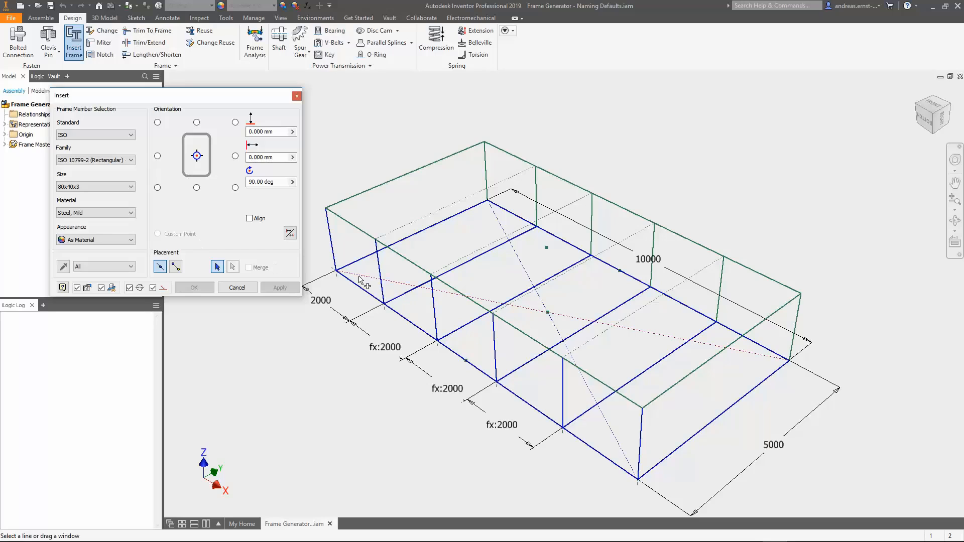
{"action": "scroll", "coordinate": [361, 280], "scroll_direction": "up", "scroll_amount": 5}
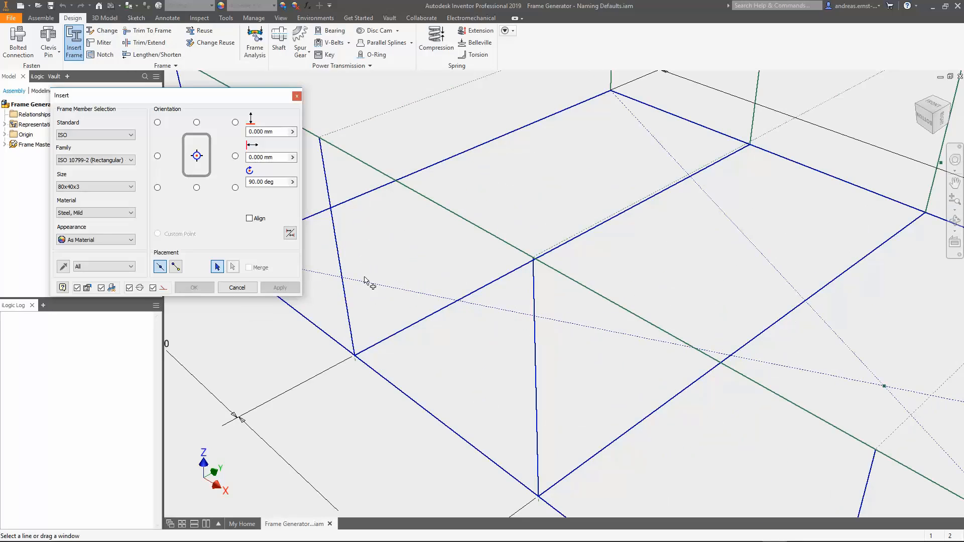
{"action": "left_click", "coordinate": [342, 277]}
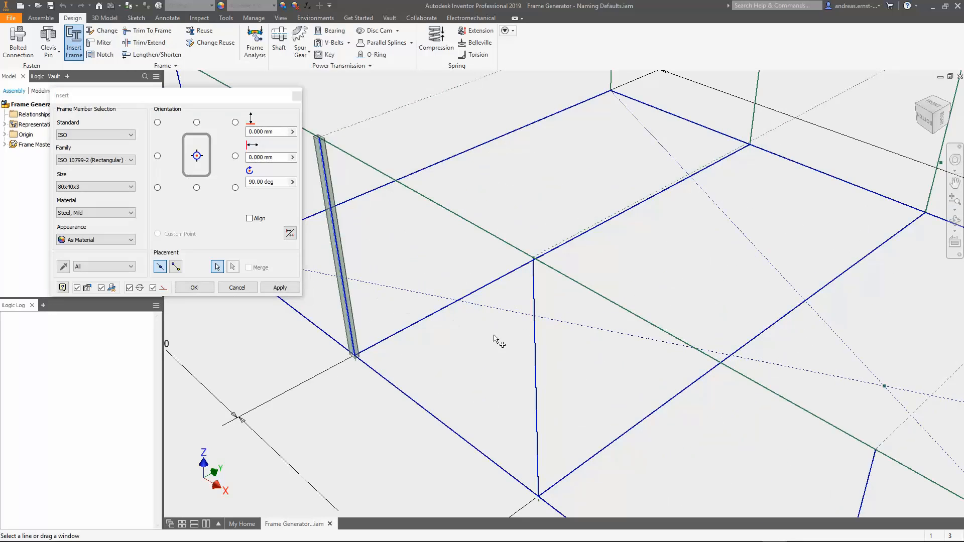
{"action": "left_click", "coordinate": [536, 365]}
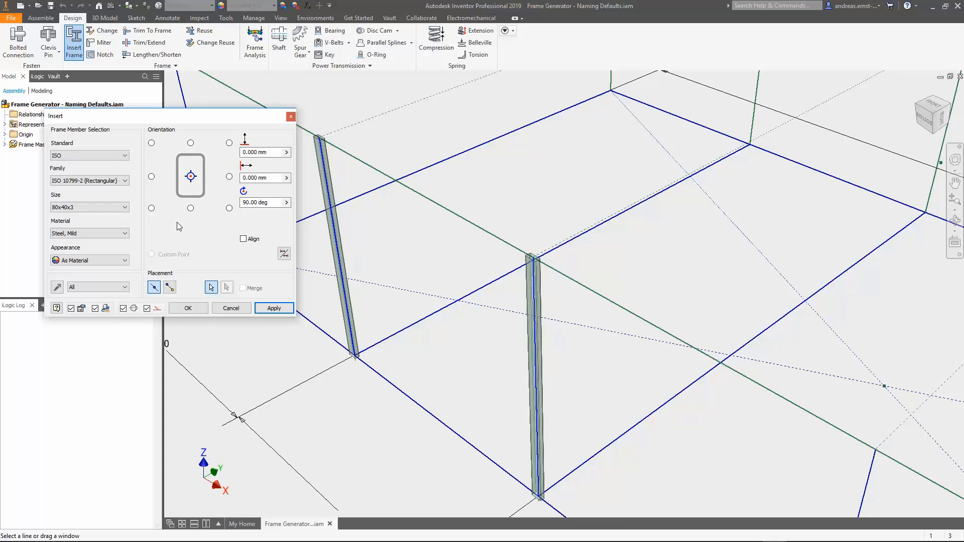
{"action": "left_click", "coordinate": [193, 304]}
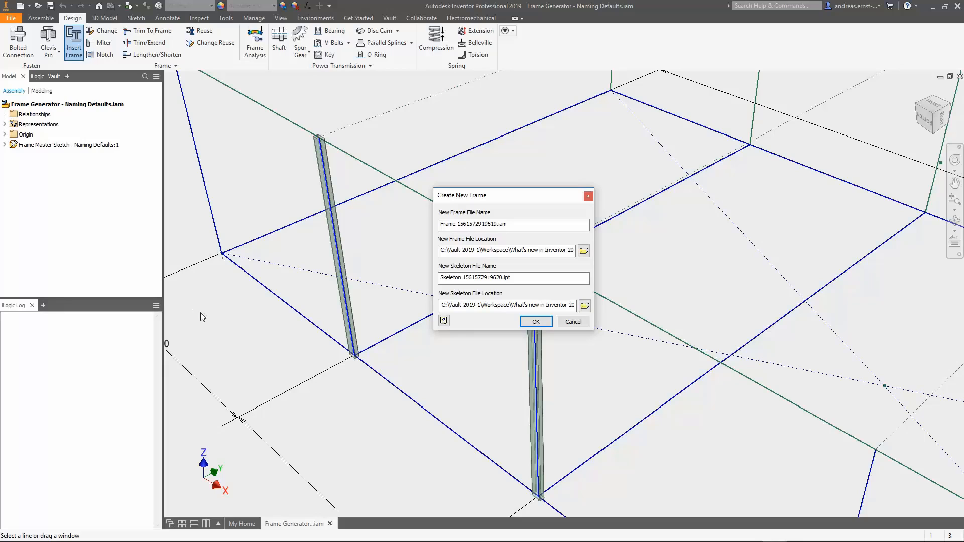
Examine the proposed frame and skeleton file names and locations, and cancel the frame creation
{"action": "left_click_drag", "start_coordinate": [523, 224], "coordinate": [609, 250]}
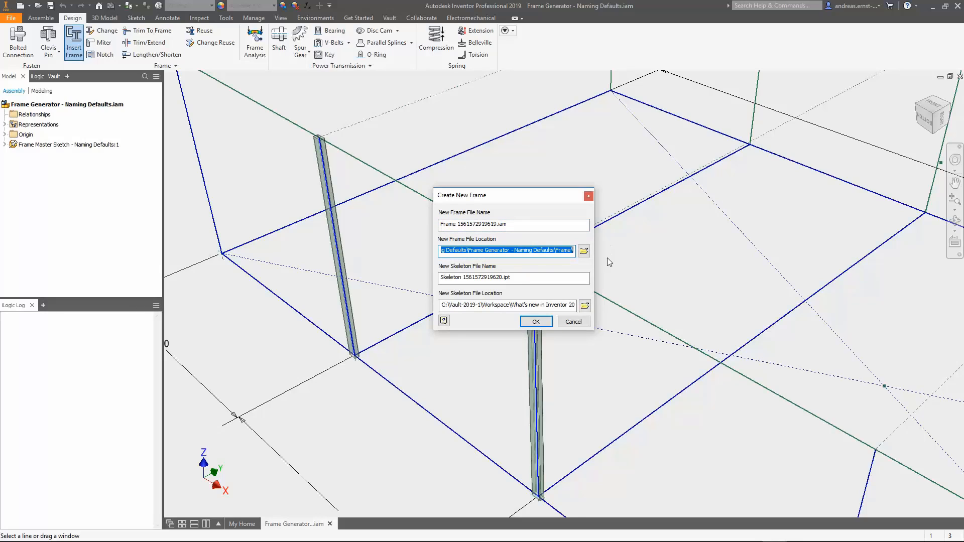
{"action": "left_click_drag", "start_coordinate": [552, 277], "coordinate": [586, 322]}
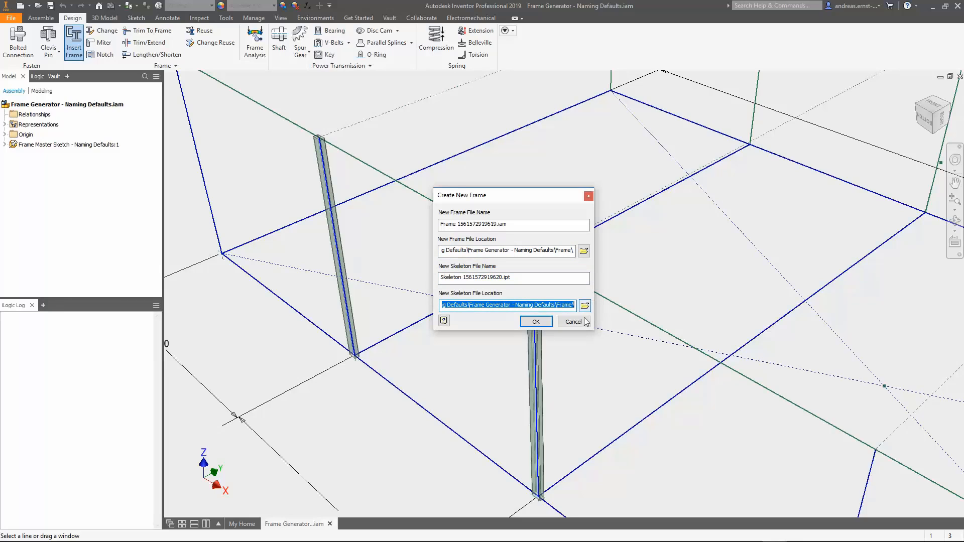
{"action": "left_click", "coordinate": [572, 322]}
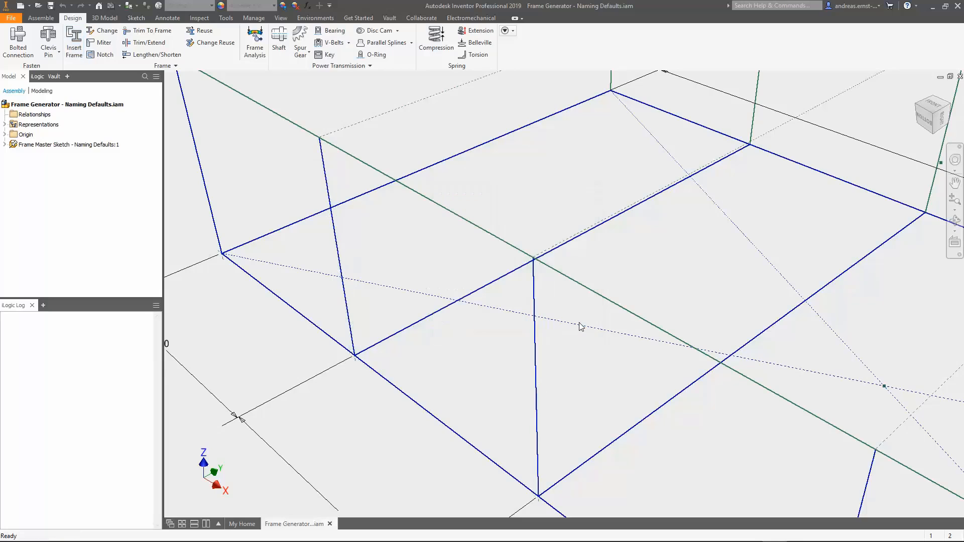
In the file naming defaults of the application options, set the frame assembly name to "Frame - <UNIQUE_NUMBER>"
{"action": "left_click", "coordinate": [226, 18]}
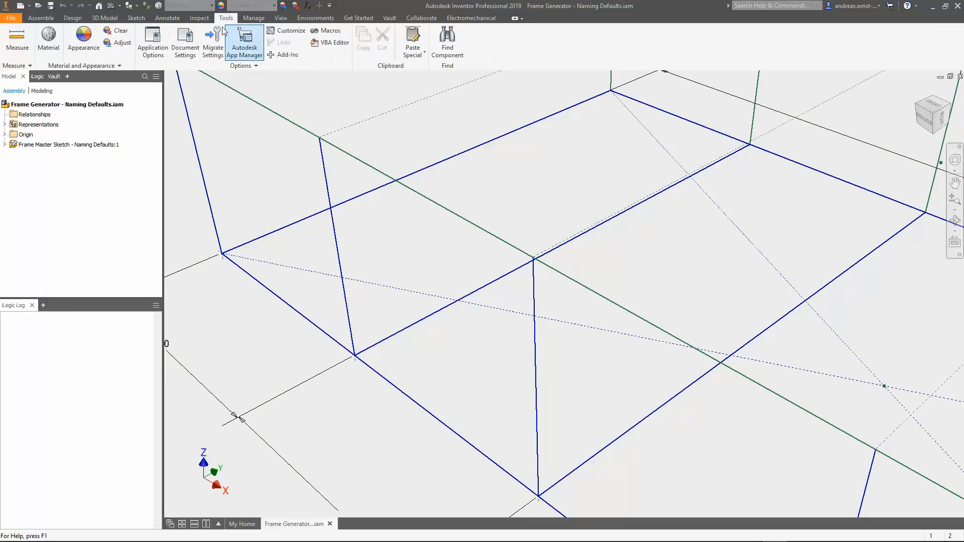
{"action": "left_click", "coordinate": [153, 43]}
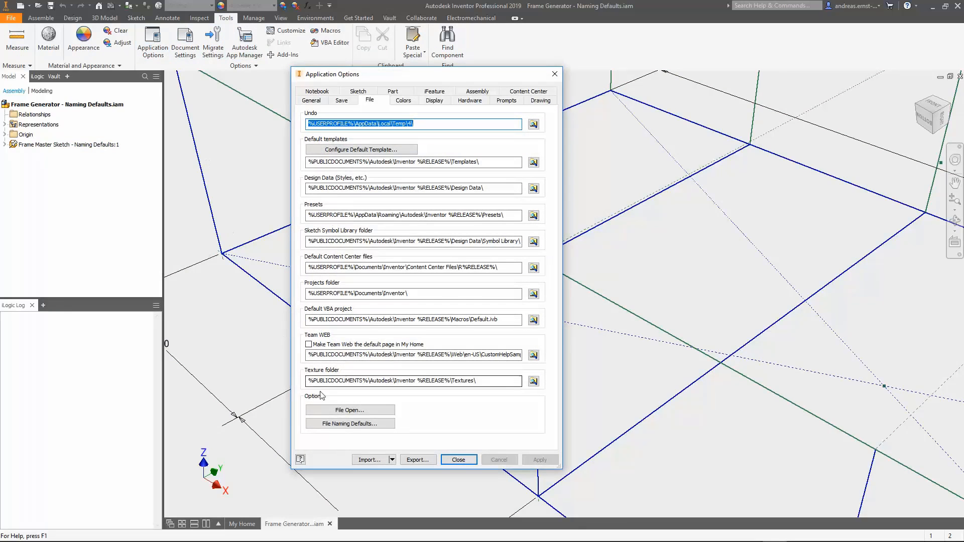
{"action": "left_click", "coordinate": [351, 423]}
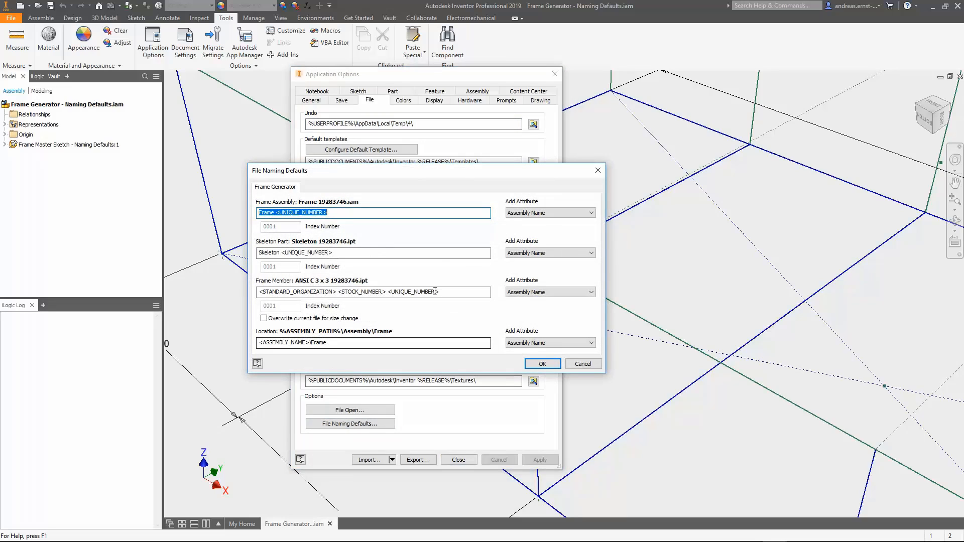
{"action": "left_click", "coordinate": [276, 213]}
{"action": "type", "text": "-"}
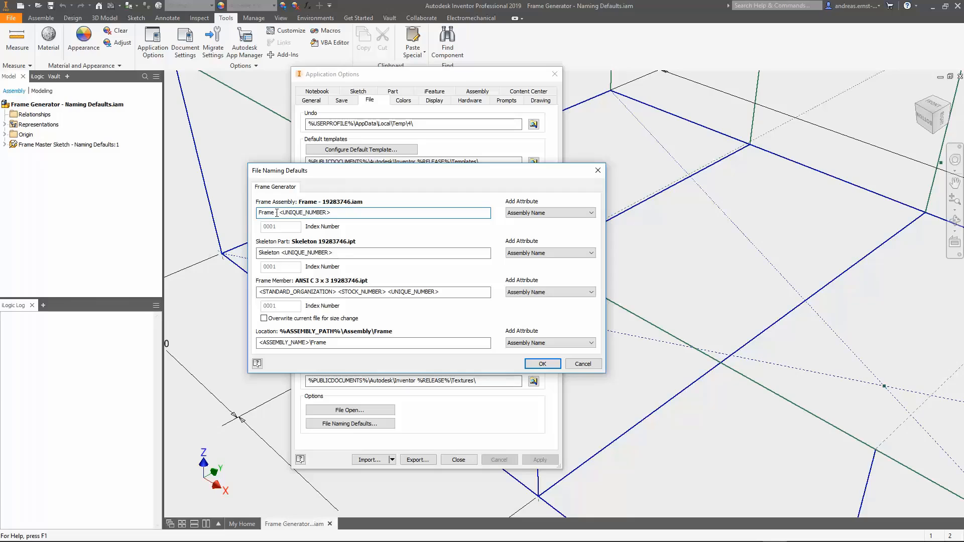
Set the skeleton part's default name to "Skeleton - <INDEX_NUMBER>", replacing its unique number attribute with the Index Number attribute
{"action": "left_click", "coordinate": [281, 253]}
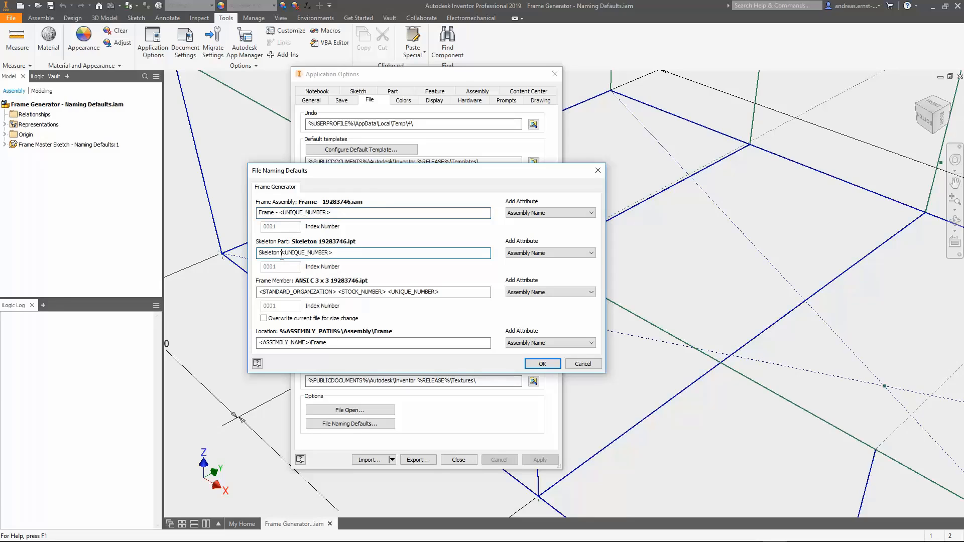
{"action": "left_click_drag", "start_coordinate": [342, 254], "coordinate": [284, 255]}
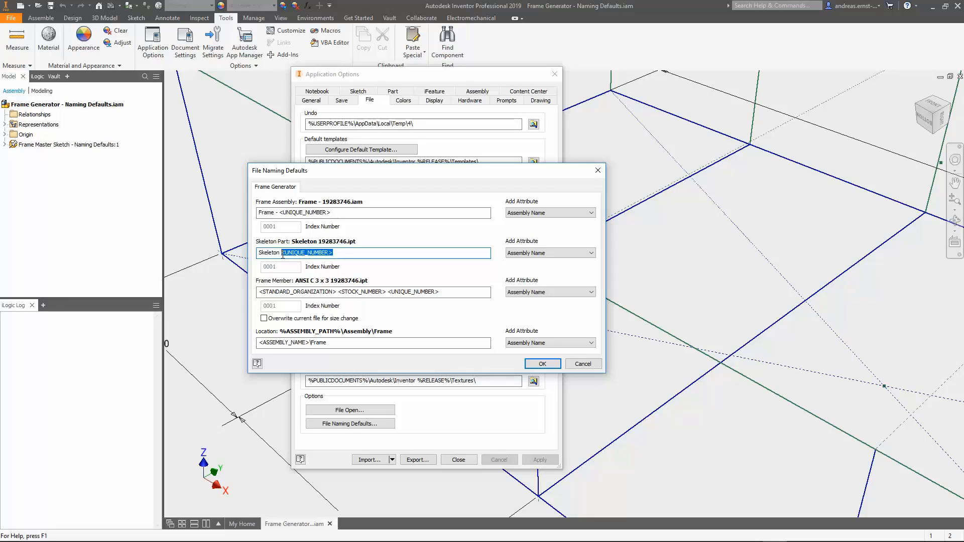
{"action": "key", "text": "Delete"}
{"action": "type", "text": "-"}
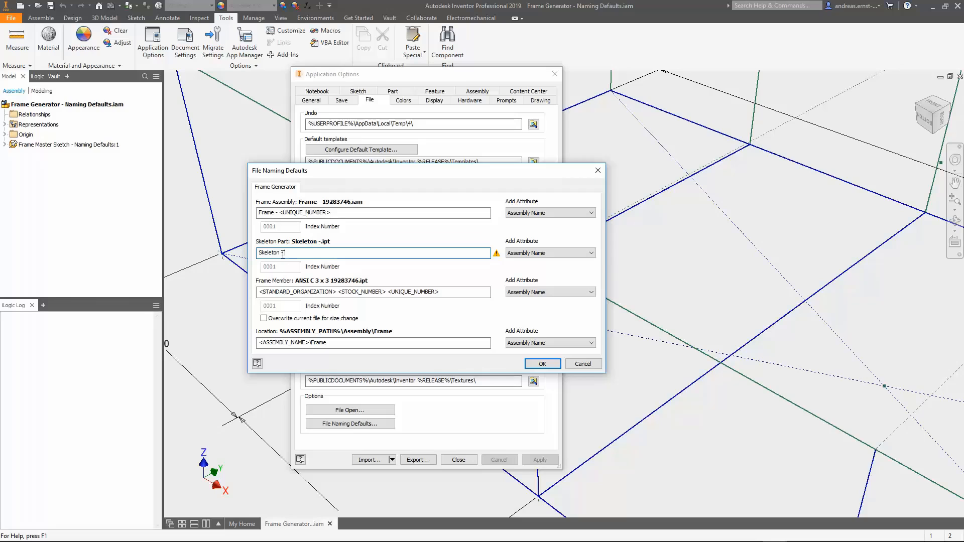
{"action": "left_click", "coordinate": [578, 254]}
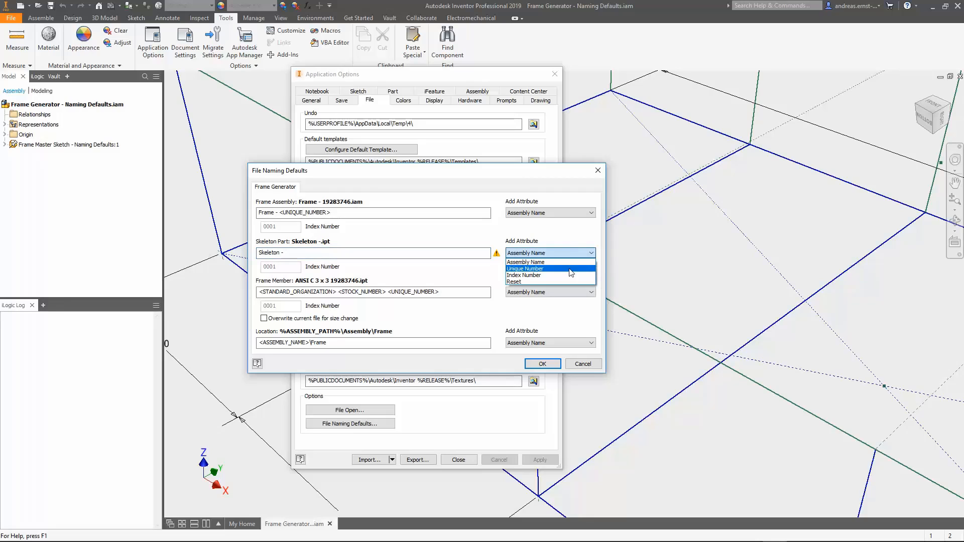
{"action": "left_click", "coordinate": [570, 271]}
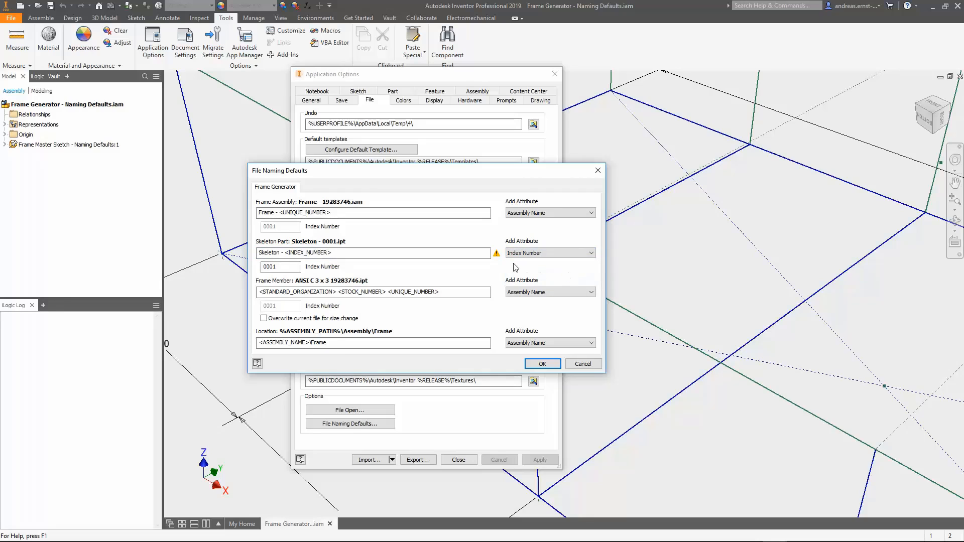
{"action": "mouse_move", "coordinate": [499, 257]}
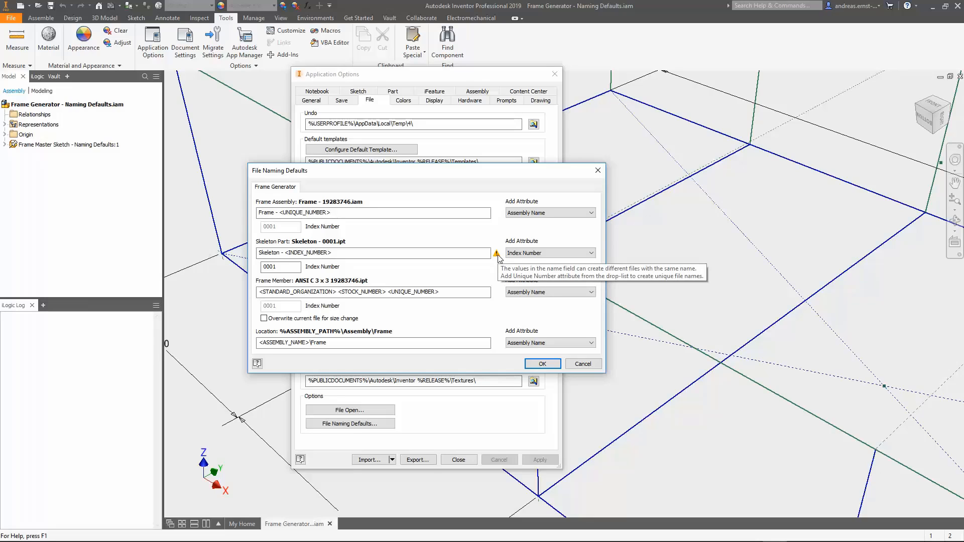
Replace the standard organization and stock number in the frame member name with the prefix "FM -", keep <UNIQUE_NUMBER>, and apply the application options
{"action": "left_click", "coordinate": [389, 292]}
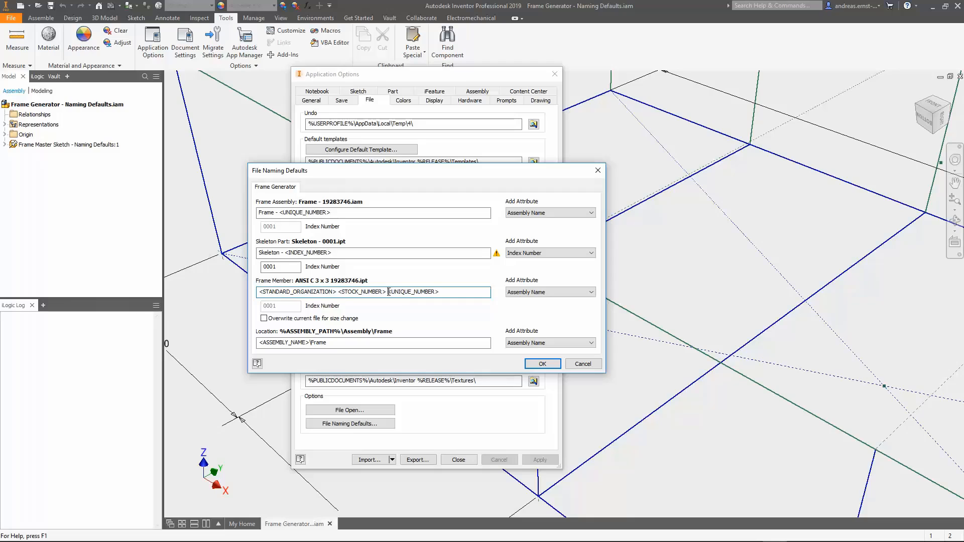
{"action": "key", "text": "BackSpace"}
{"action": "key", "text": "BackSpace"}
{"action": "key", "text": "BackSpace"}
{"action": "key", "text": "BackSpace"}
{"action": "key", "text": "BackSpace"}
{"action": "key", "text": "BackSpace"}
{"action": "key", "text": "BackSpace"}
{"action": "key", "text": "BackSpace"}
{"action": "key", "text": "BackSpace"}
{"action": "key", "text": "BackSpace"}
{"action": "key", "text": "BackSpace"}
{"action": "key", "text": "BackSpace"}
{"action": "key", "text": "BackSpace"}
{"action": "key", "text": "BackSpace"}
{"action": "key", "text": "BackSpace"}
{"action": "key", "text": "BackSpace"}
{"action": "key", "text": "BackSpace"}
{"action": "key", "text": "BackSpace"}
{"action": "key", "text": "BackSpace"}
{"action": "key", "text": "BackSpace"}
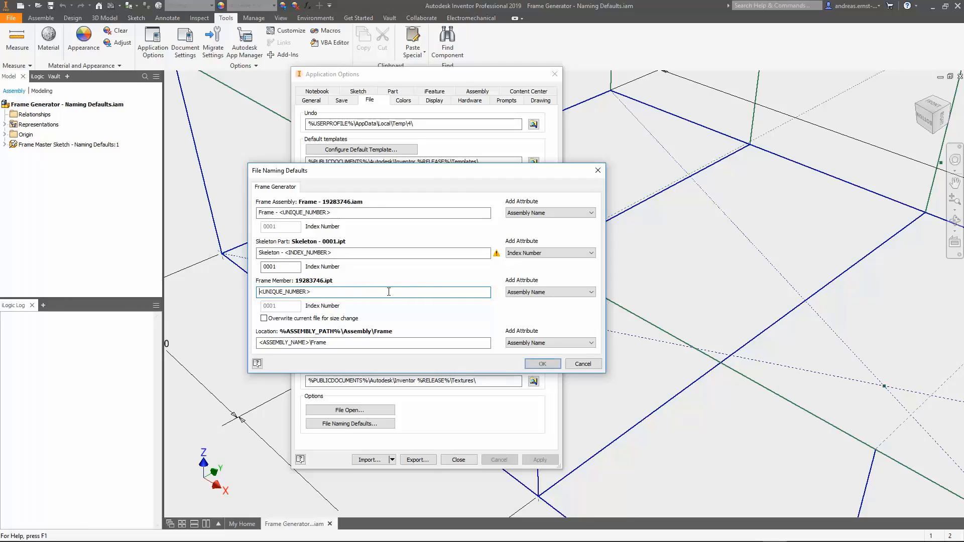
{"action": "type", "text": "F"}
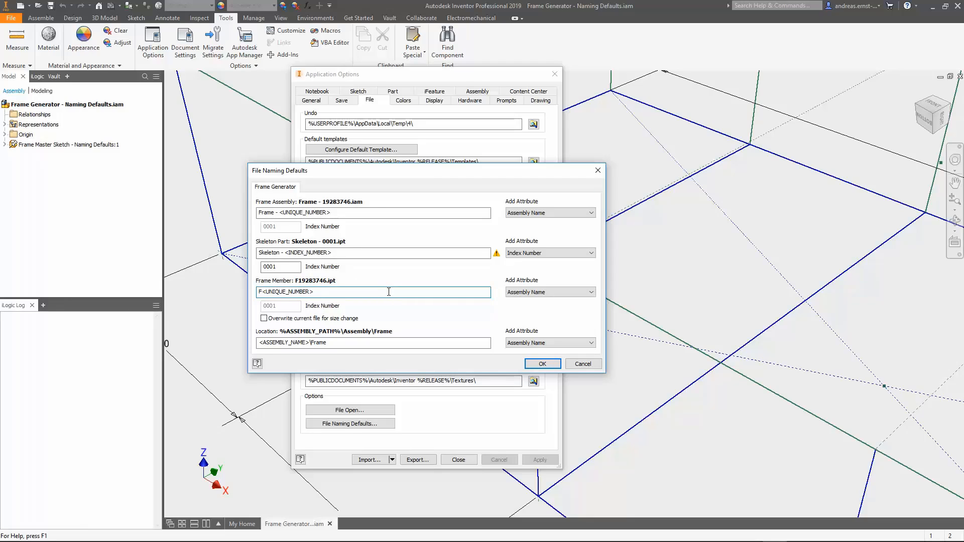
{"action": "type", "text": "M -"}
{"action": "left_click", "coordinate": [541, 363]}
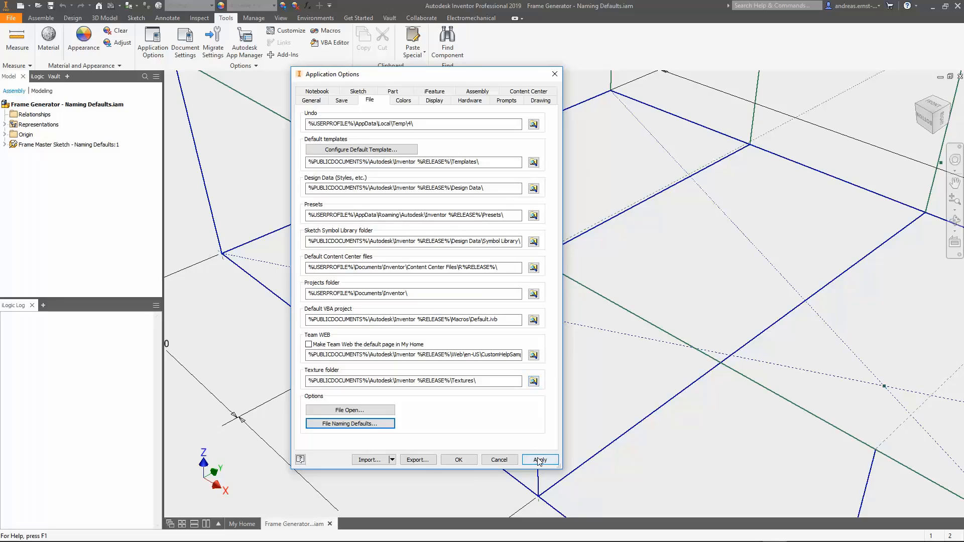
{"action": "left_click", "coordinate": [539, 460]}
{"action": "left_click", "coordinate": [457, 460]}
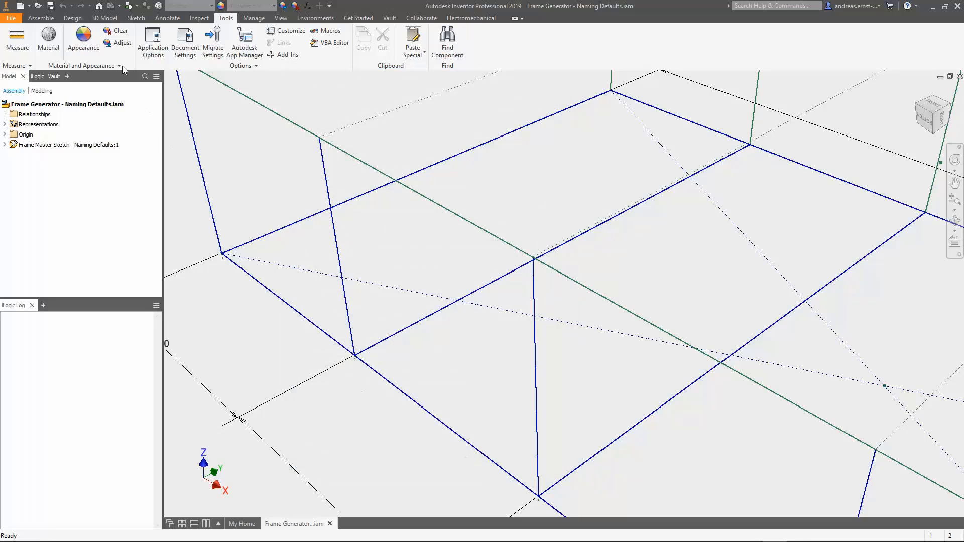
Insert ISO 10799-2 rectangular 80x40x3 frame members on the two front vertical lines of the master sketch
{"action": "left_click", "coordinate": [74, 19]}
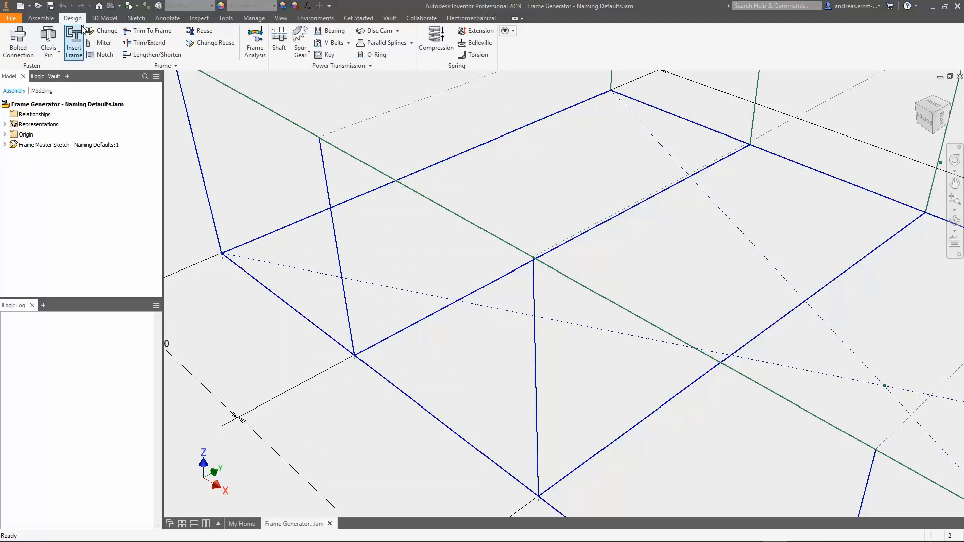
{"action": "left_click", "coordinate": [75, 38]}
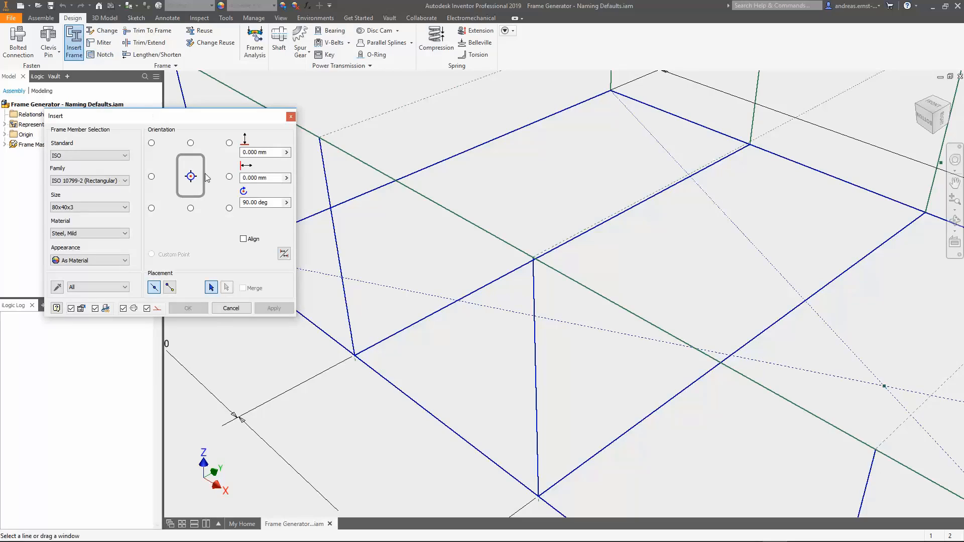
{"action": "left_click", "coordinate": [338, 264]}
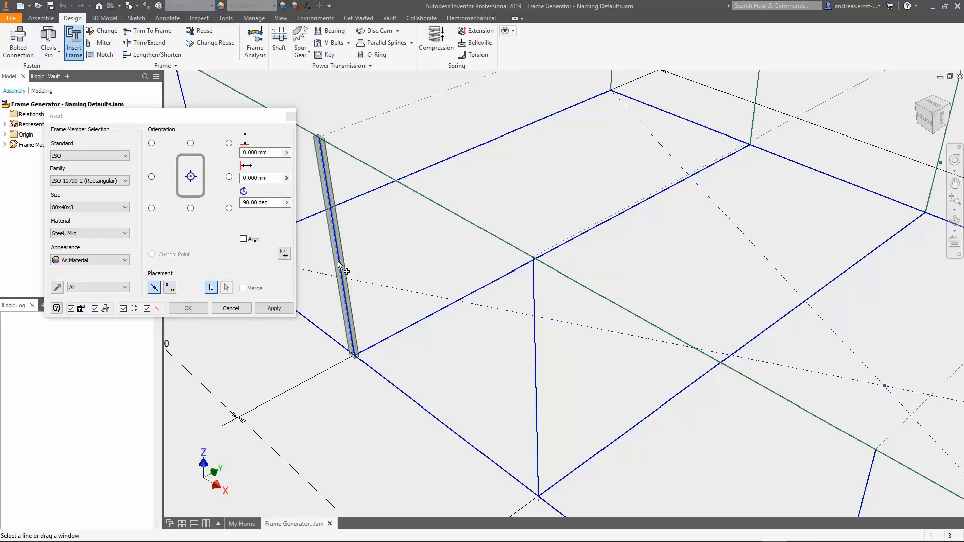
{"action": "left_click", "coordinate": [535, 371]}
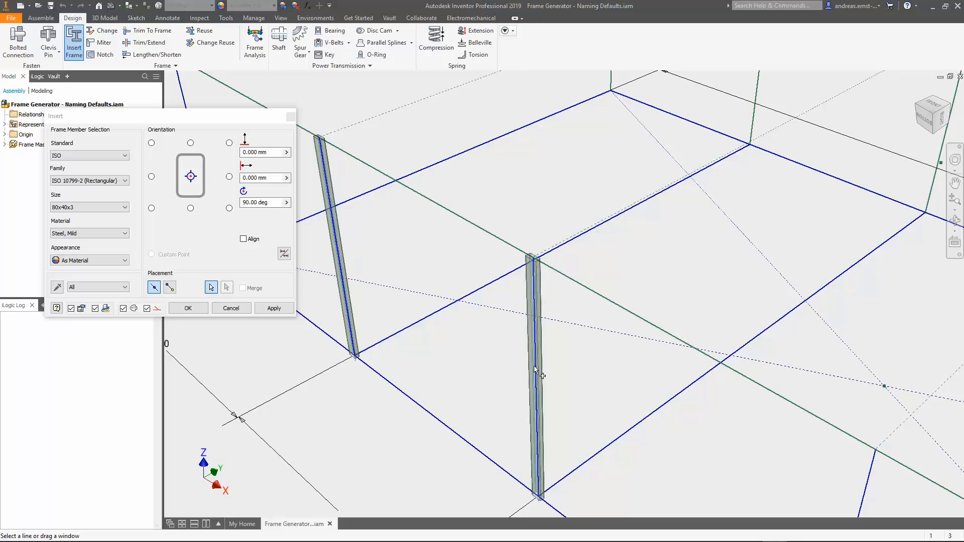
{"action": "left_click", "coordinate": [190, 306]}
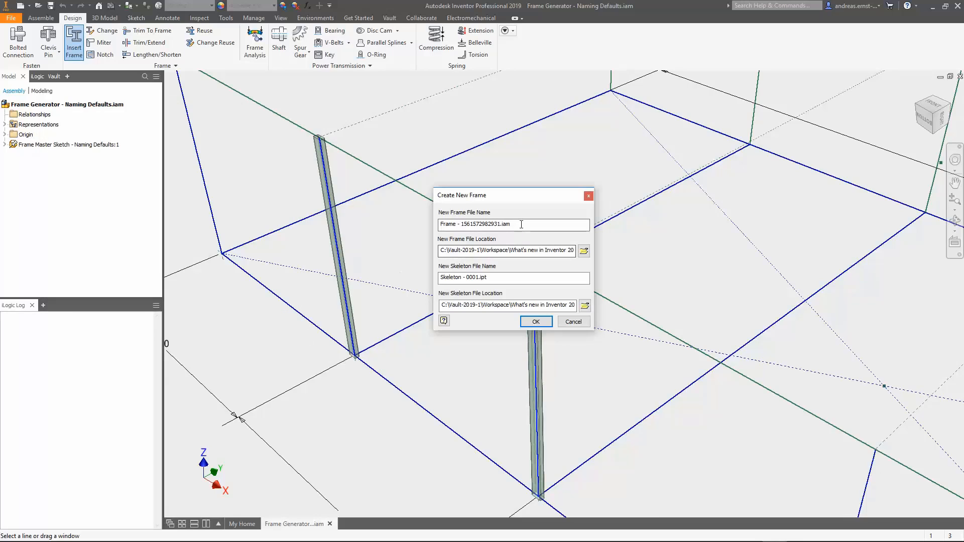
Check the proposed frame, skeleton and member file names, and accept them to create the new frame
{"action": "left_click_drag", "start_coordinate": [521, 225], "coordinate": [432, 223]}
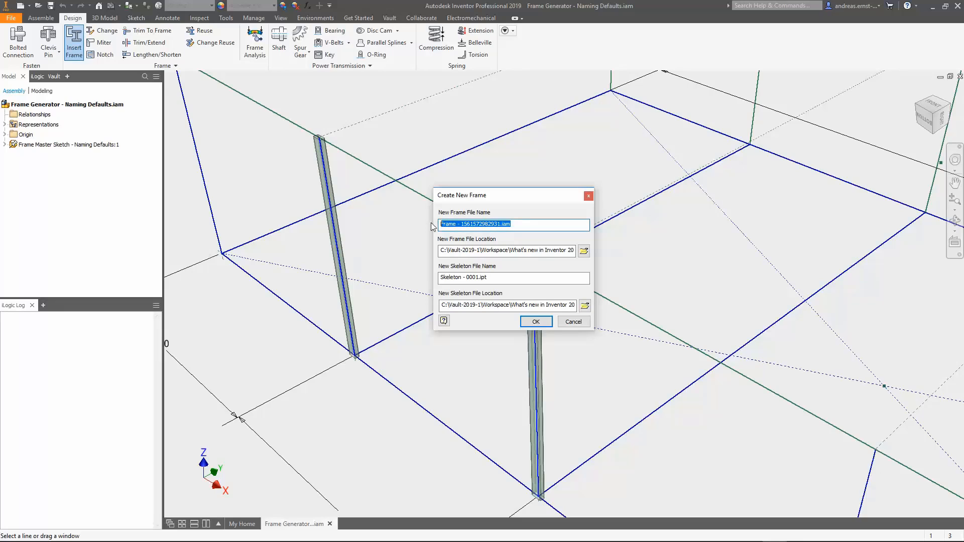
{"action": "left_click", "coordinate": [496, 280]}
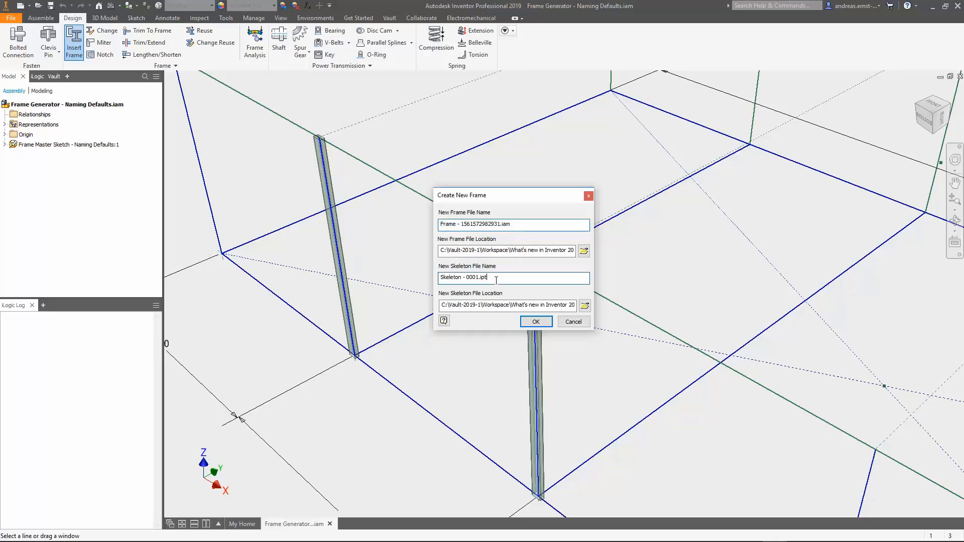
{"action": "left_click_drag", "start_coordinate": [496, 280], "coordinate": [428, 311]}
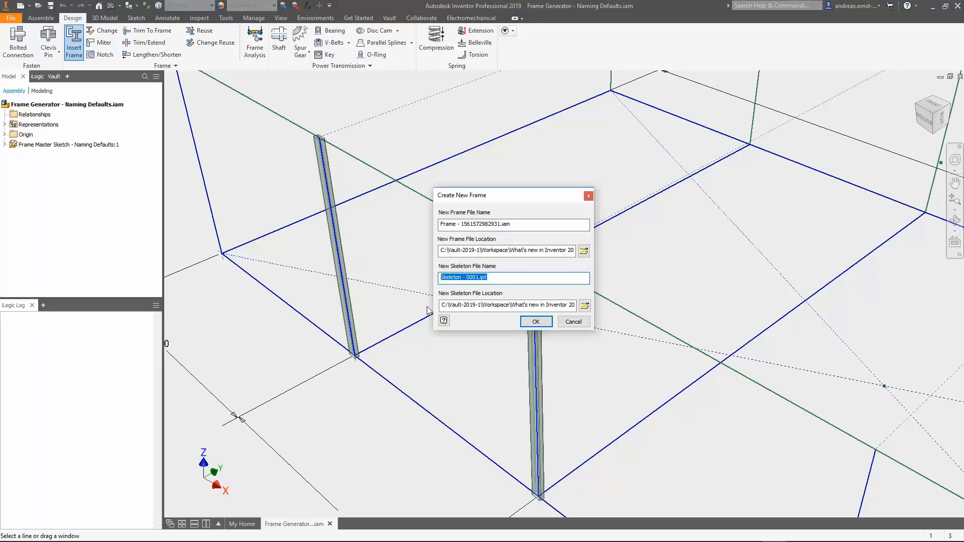
{"action": "left_click", "coordinate": [535, 321]}
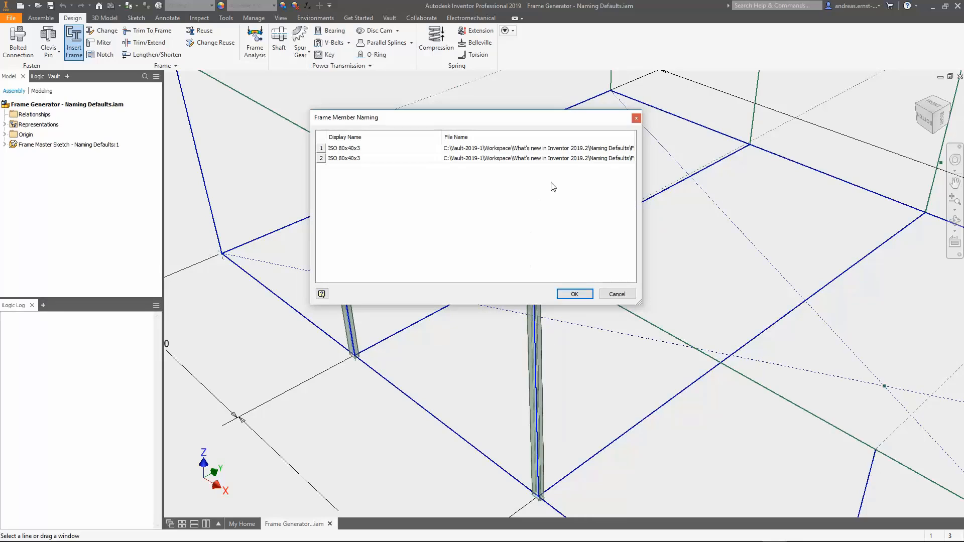
{"action": "left_click", "coordinate": [567, 148]}
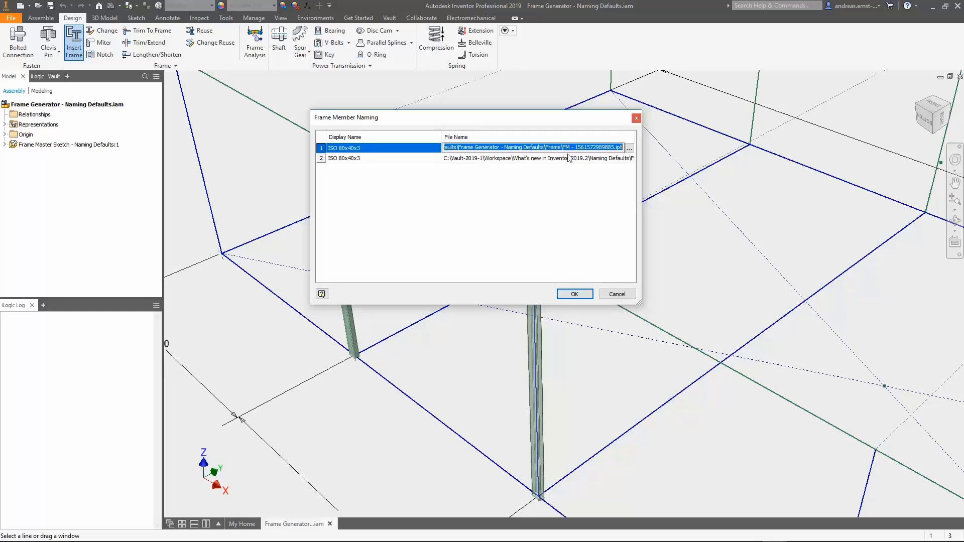
{"action": "left_click", "coordinate": [568, 158]}
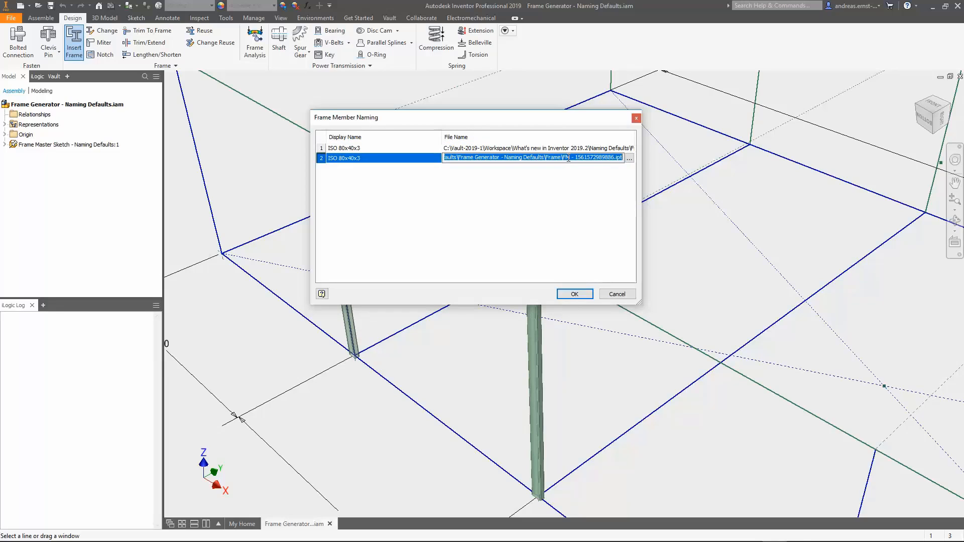
{"action": "left_click", "coordinate": [574, 294]}
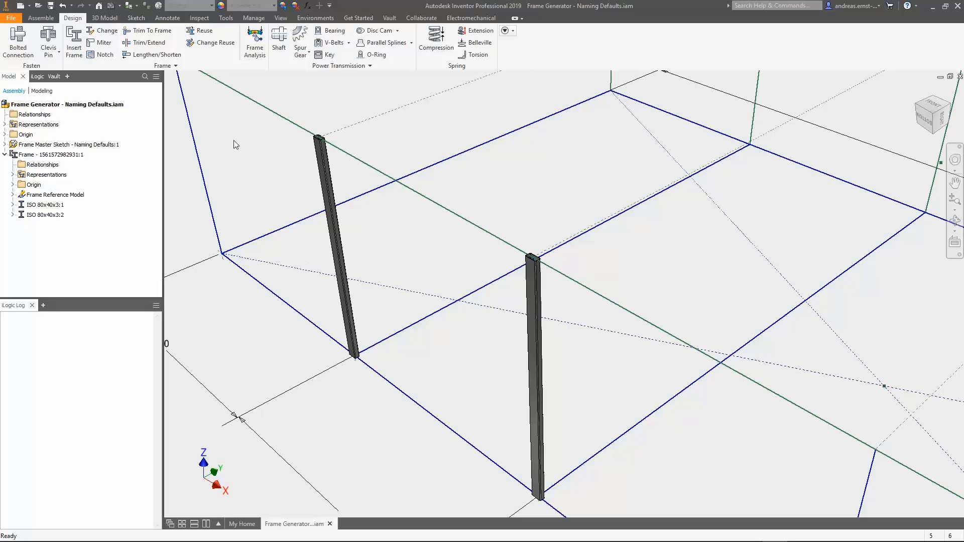
Review the Frame Generator file naming defaults, including the option to overwrite the current file for size changes, and close the application options
{"action": "left_click", "coordinate": [226, 18]}
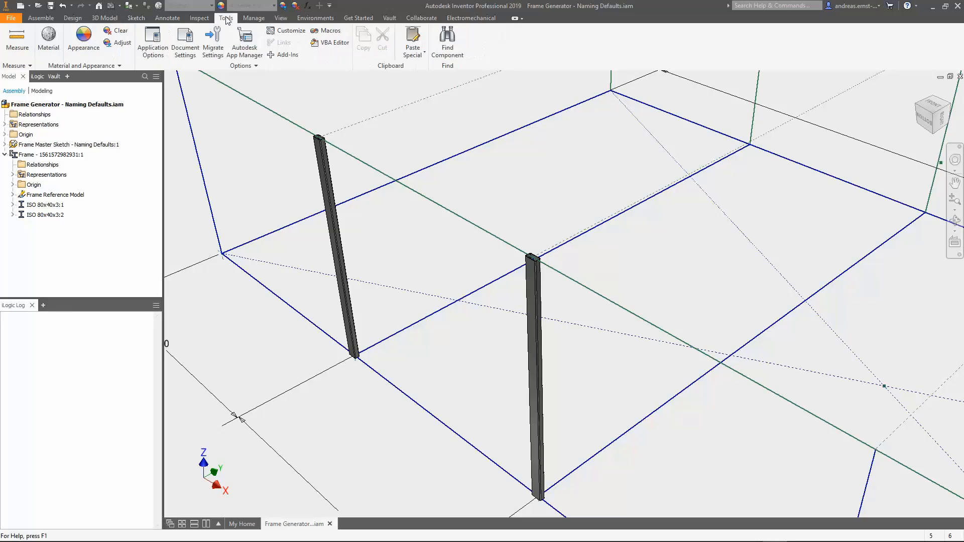
{"action": "left_click", "coordinate": [152, 43]}
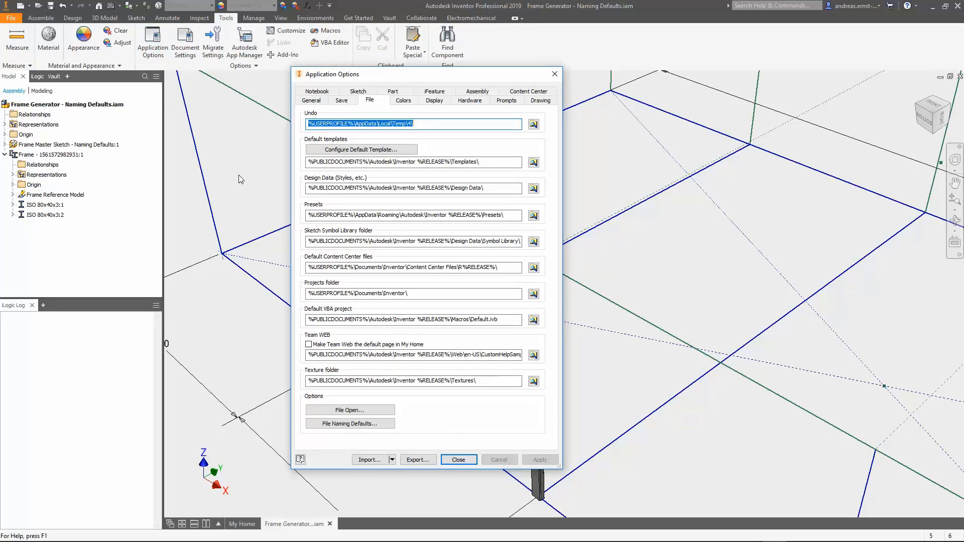
{"action": "left_click", "coordinate": [357, 424]}
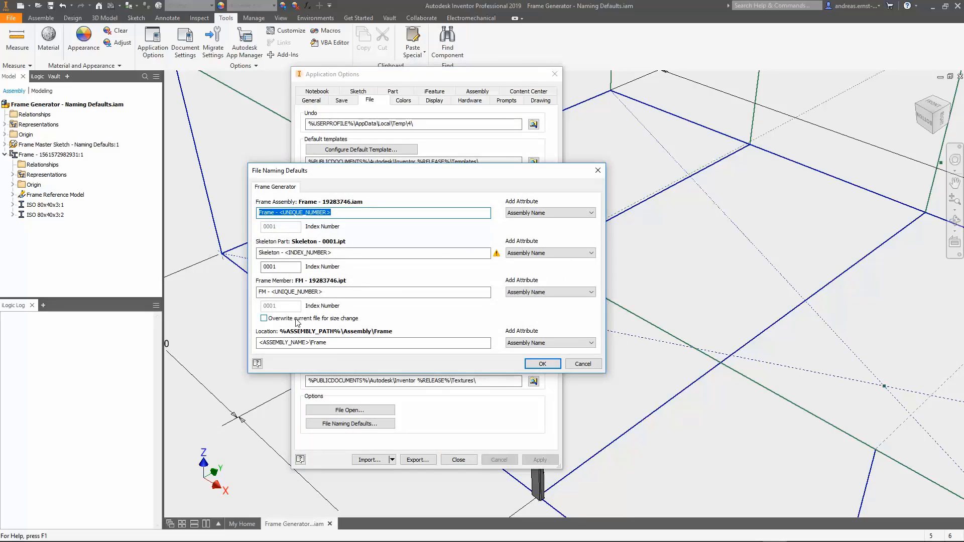
{"action": "left_click", "coordinate": [542, 364]}
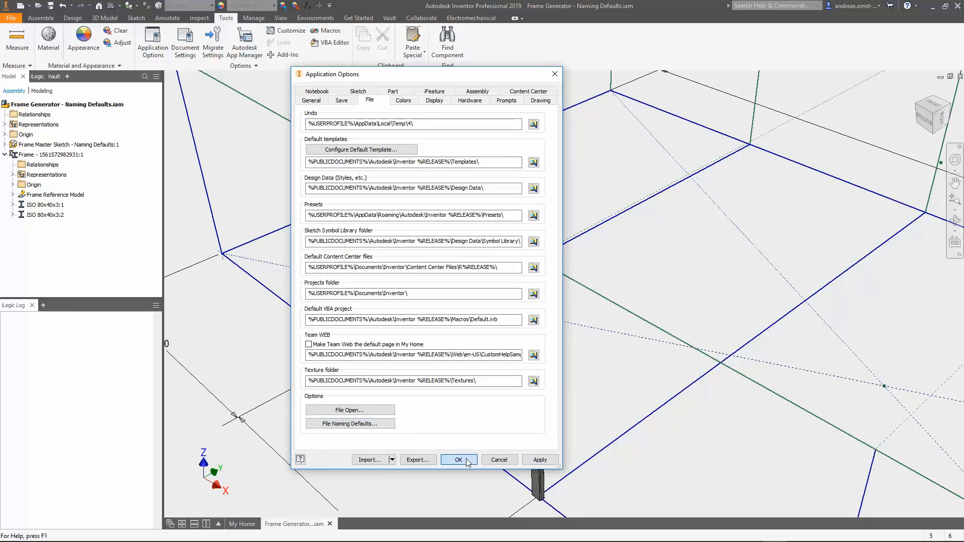
{"action": "left_click", "coordinate": [459, 459]}
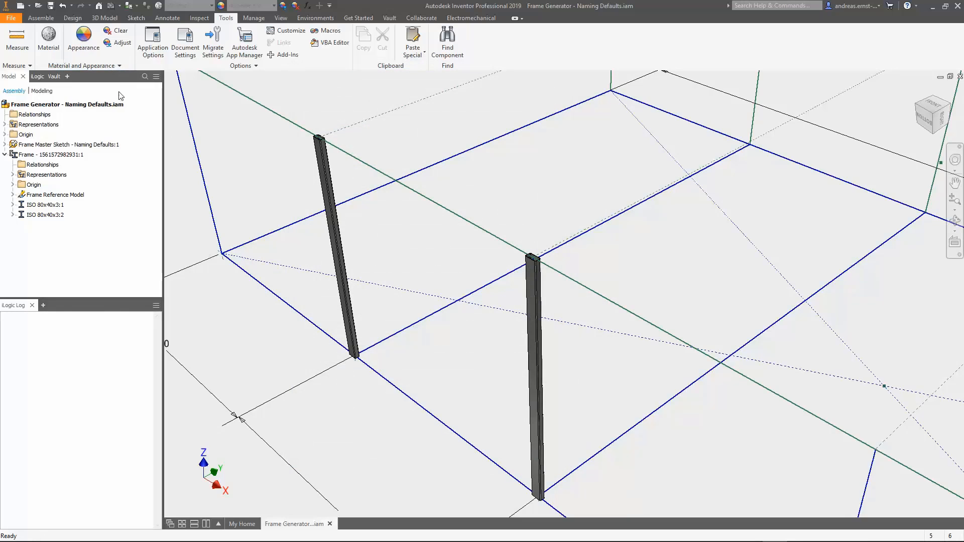
Save the assembly with all its dependents, and inspect the saved files in the Frame folder without opening any
{"action": "left_click", "coordinate": [51, 6]}
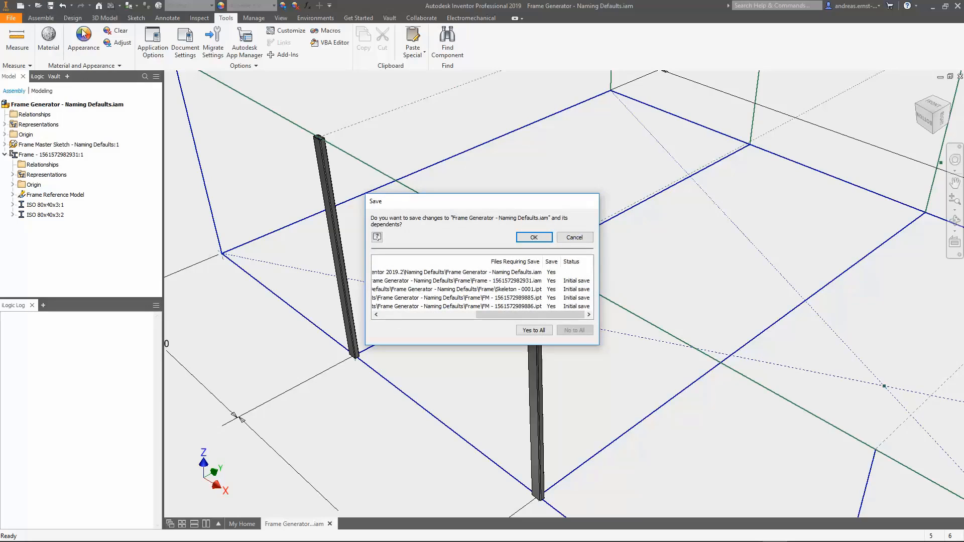
{"action": "left_click", "coordinate": [542, 238]}
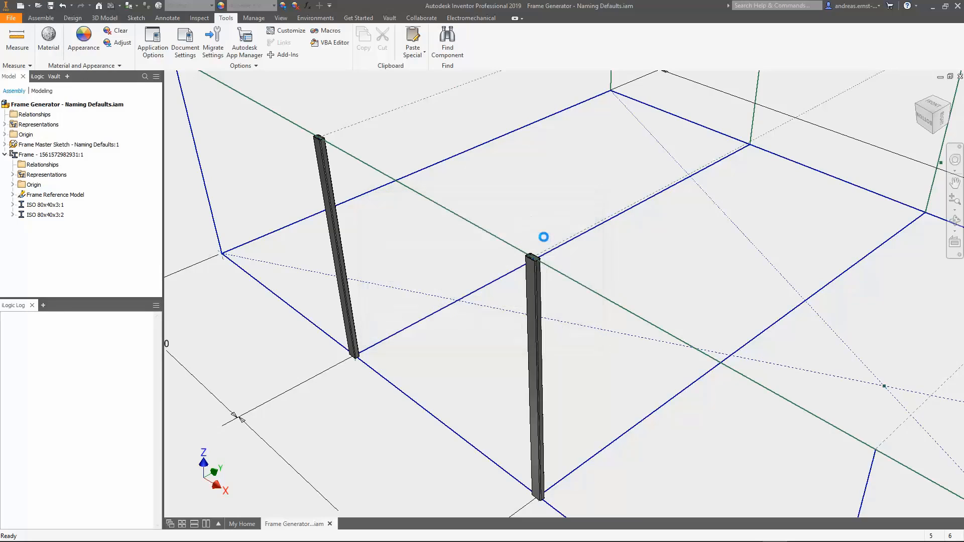
{"action": "left_click", "coordinate": [39, 7]}
{"action": "double_click", "coordinate": [471, 220]}
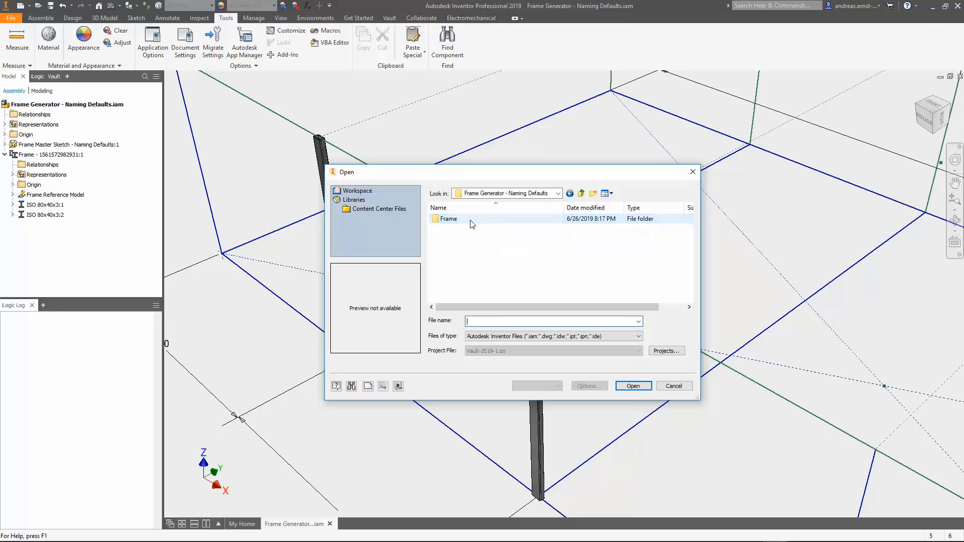
{"action": "double_click", "coordinate": [459, 221]}
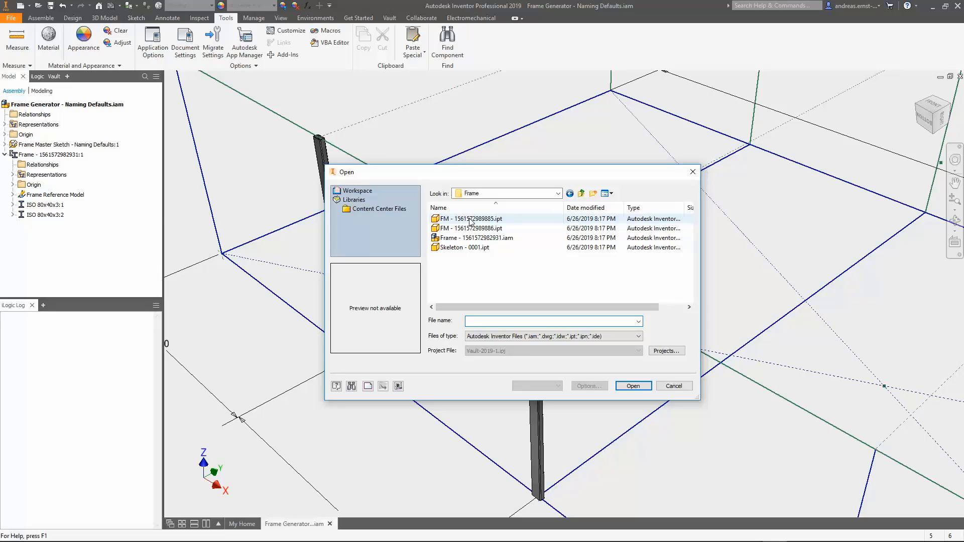
{"action": "left_click", "coordinate": [470, 219]}
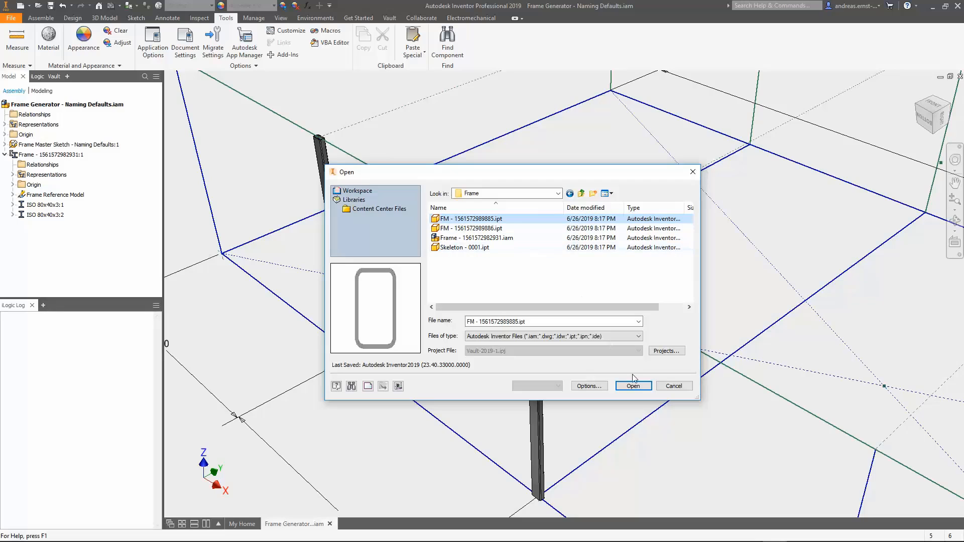
{"action": "left_click", "coordinate": [673, 386]}
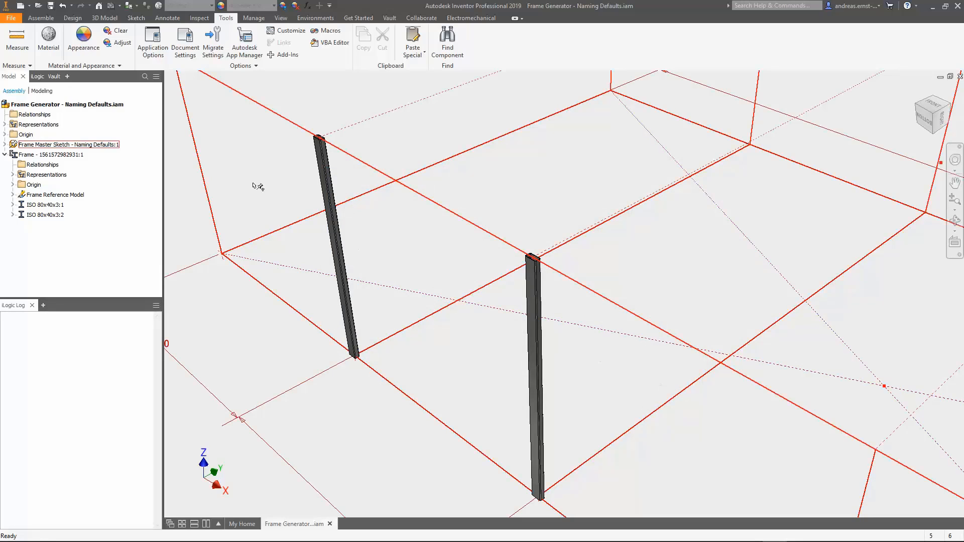
Change the first vertical frame member's size to 80x40x4, accepting a replacement file with the proposed name
{"action": "left_click", "coordinate": [72, 17]}
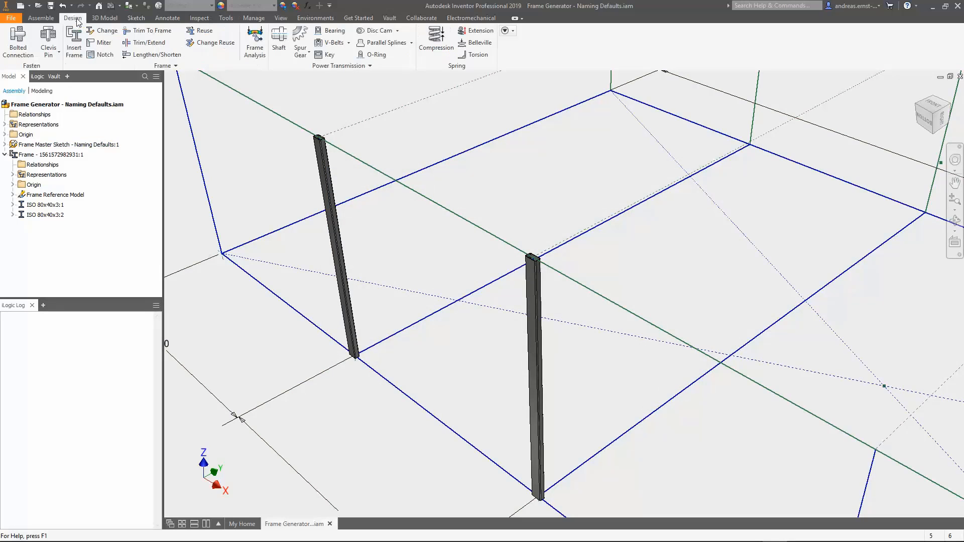
{"action": "left_click", "coordinate": [100, 32]}
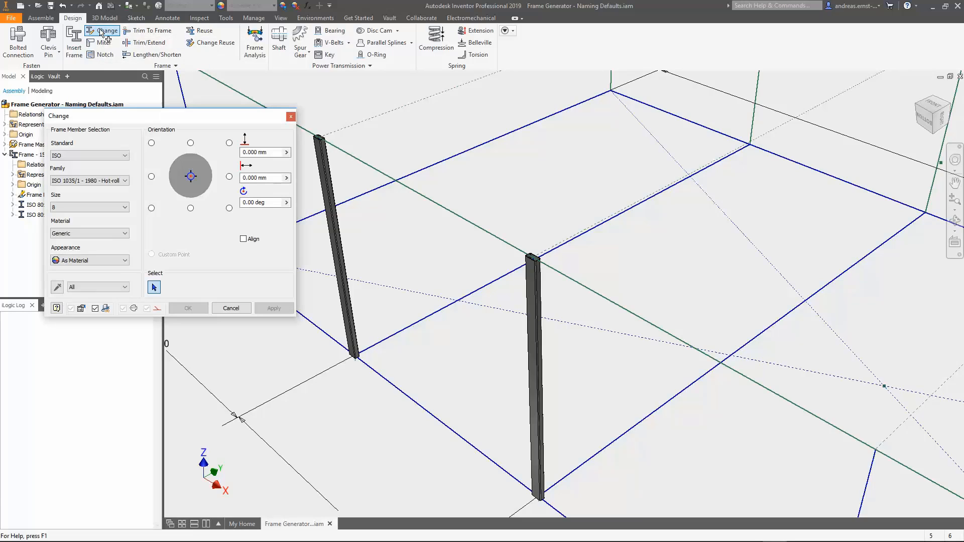
{"action": "left_click", "coordinate": [343, 242]}
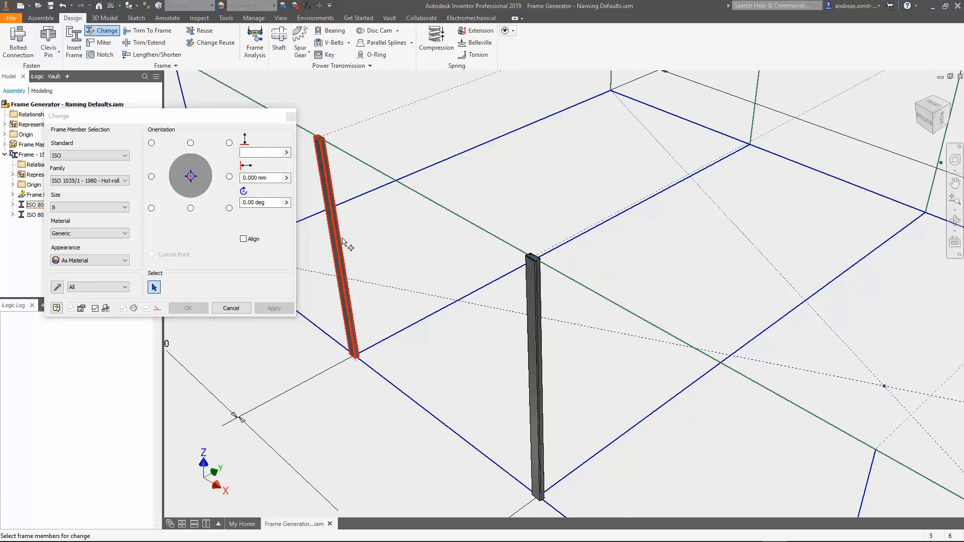
{"action": "left_click", "coordinate": [127, 207]}
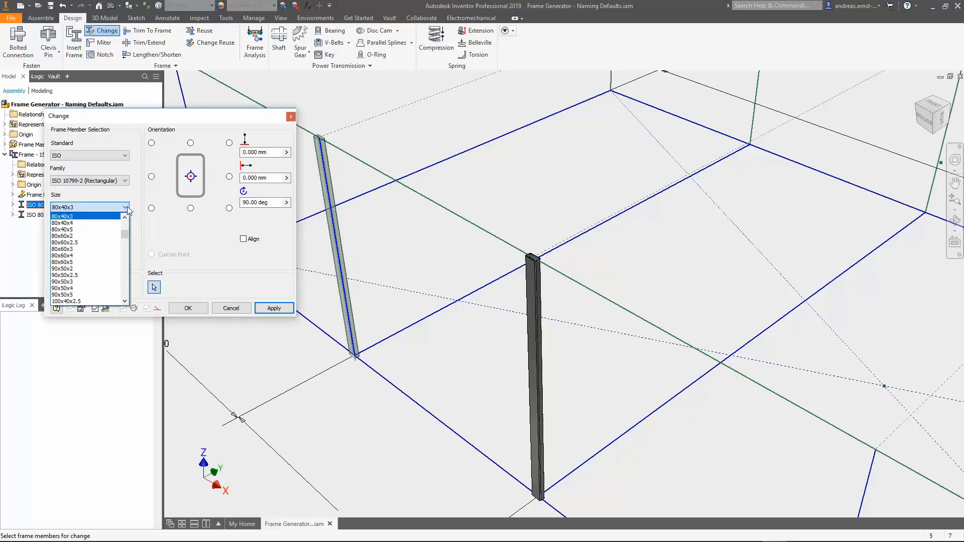
{"action": "left_click", "coordinate": [87, 223]}
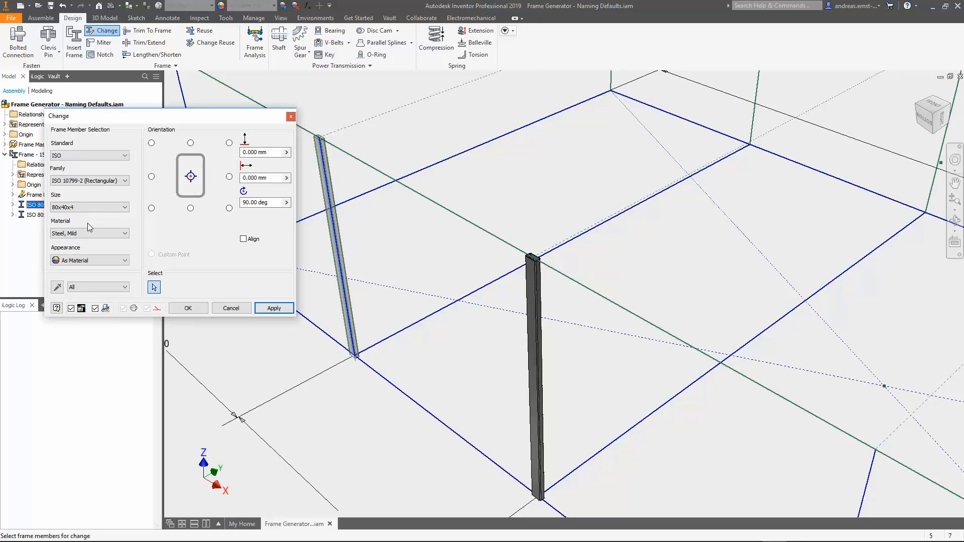
{"action": "left_click", "coordinate": [193, 309]}
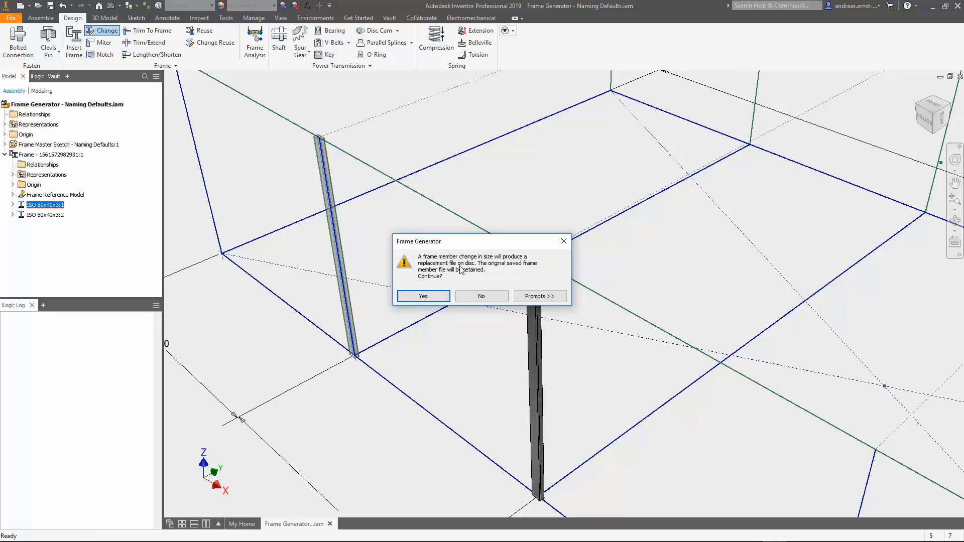
{"action": "left_click", "coordinate": [424, 296]}
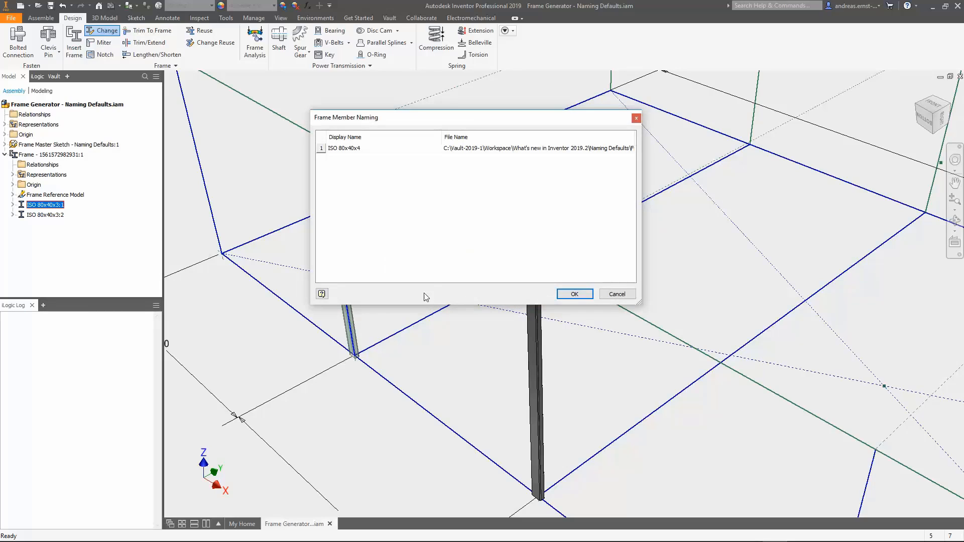
{"action": "left_click", "coordinate": [566, 148]}
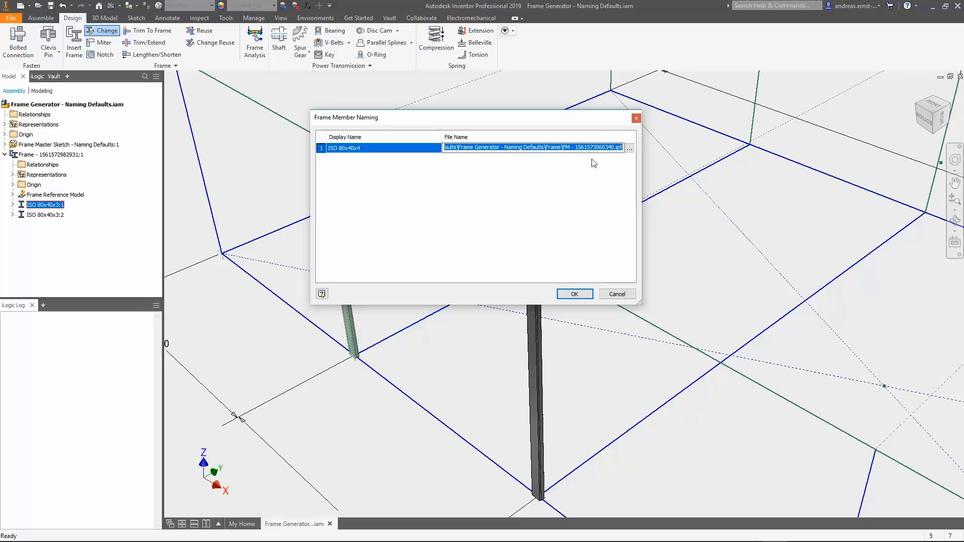
{"action": "left_click", "coordinate": [578, 294]}
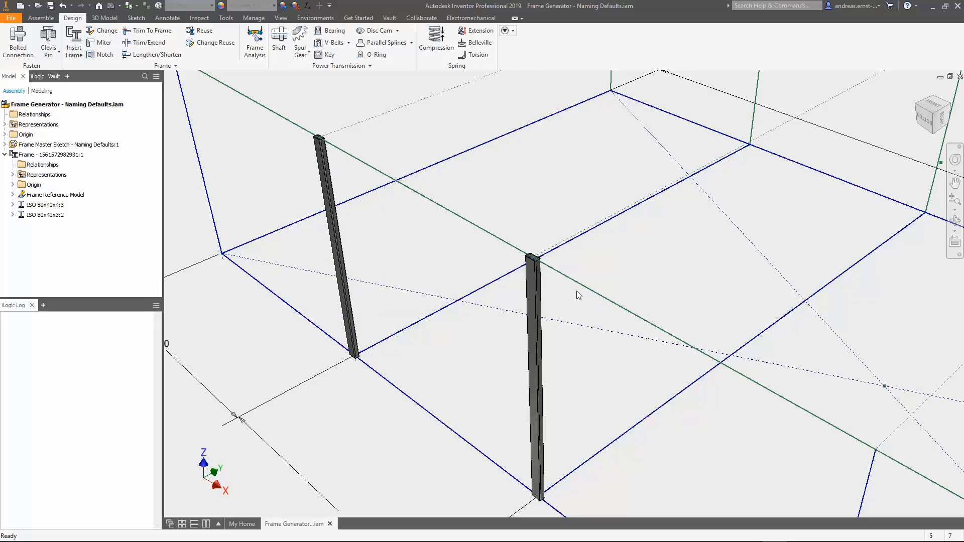
Save the assembly with its dependents, and preview the FM member files in the Frame folder without opening any
{"action": "left_click", "coordinate": [52, 6]}
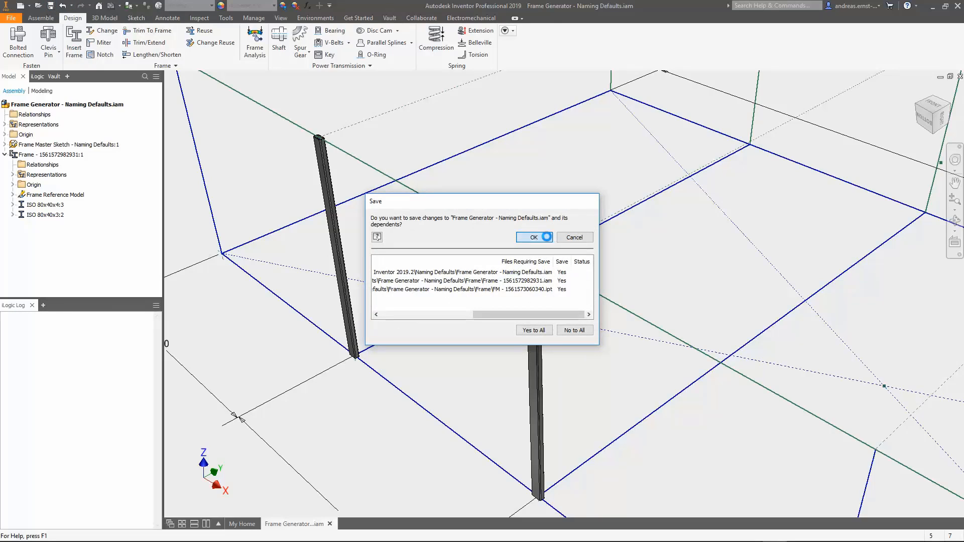
{"action": "left_click", "coordinate": [533, 238]}
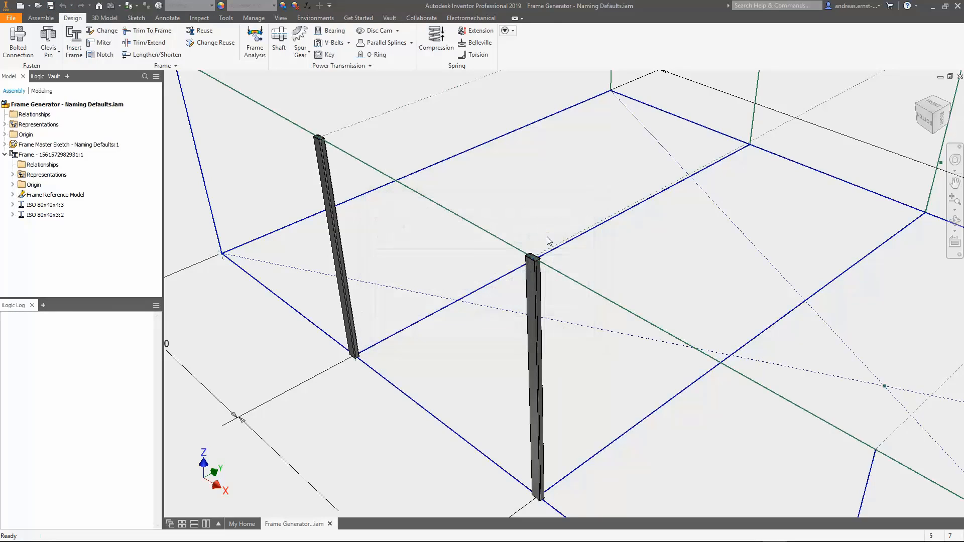
{"action": "left_click", "coordinate": [38, 5]}
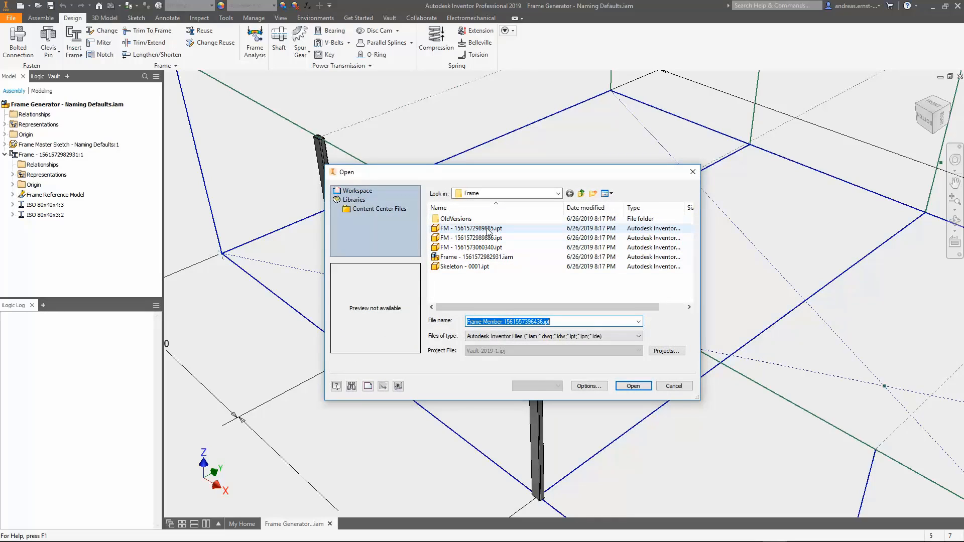
{"action": "left_click", "coordinate": [488, 232]}
{"action": "left_click", "coordinate": [486, 239]}
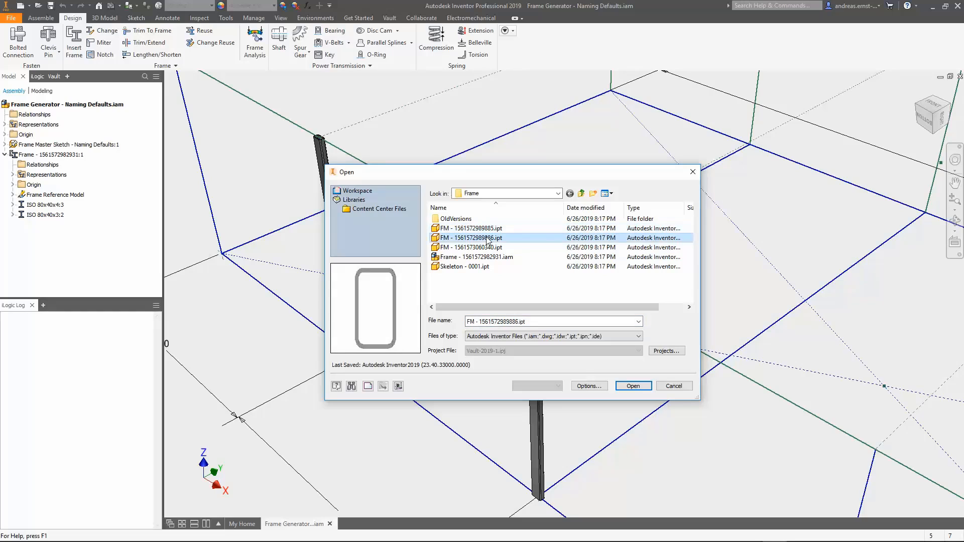
{"action": "left_click", "coordinate": [486, 248]}
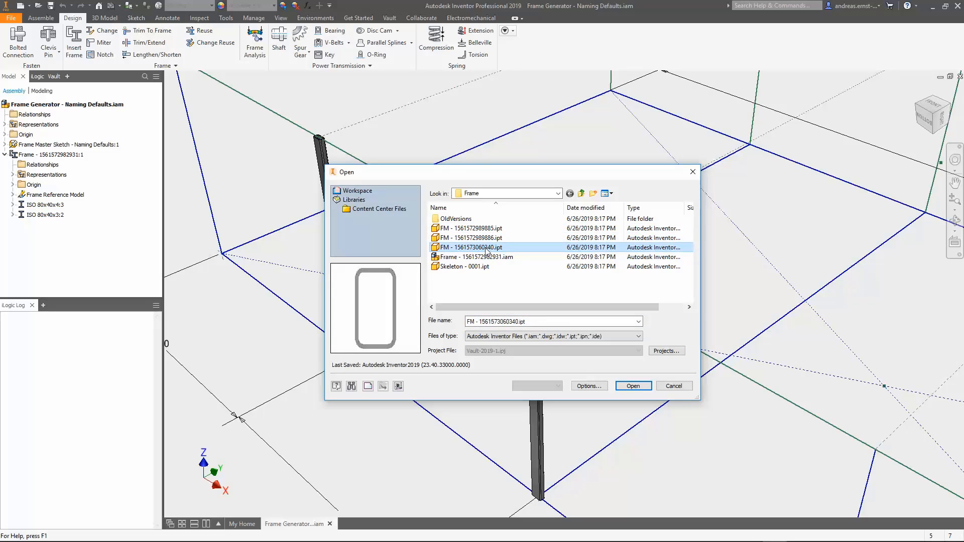
{"action": "left_click", "coordinate": [688, 385]}
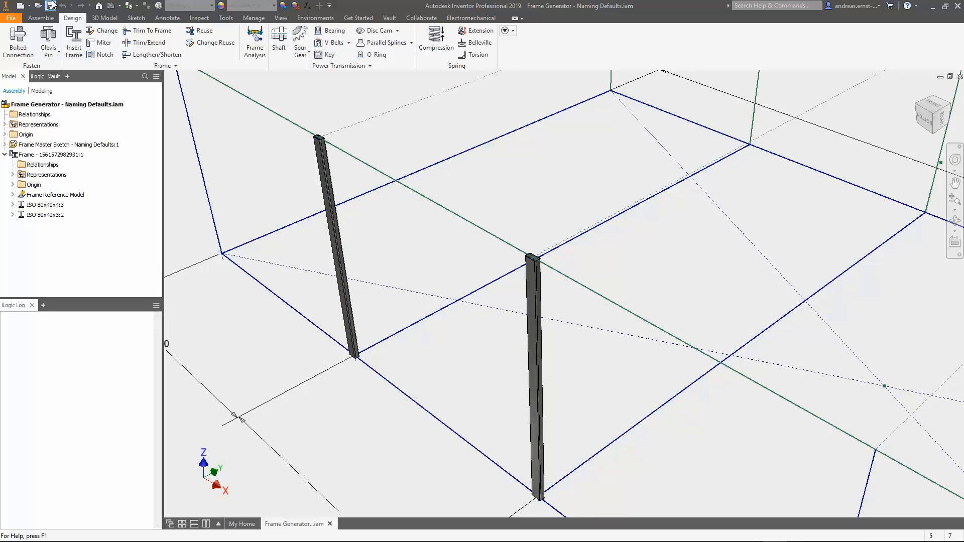
Enable overwriting the current file for size change in the Frame Generator file naming defaults, and apply the application options
{"action": "left_click", "coordinate": [226, 18]}
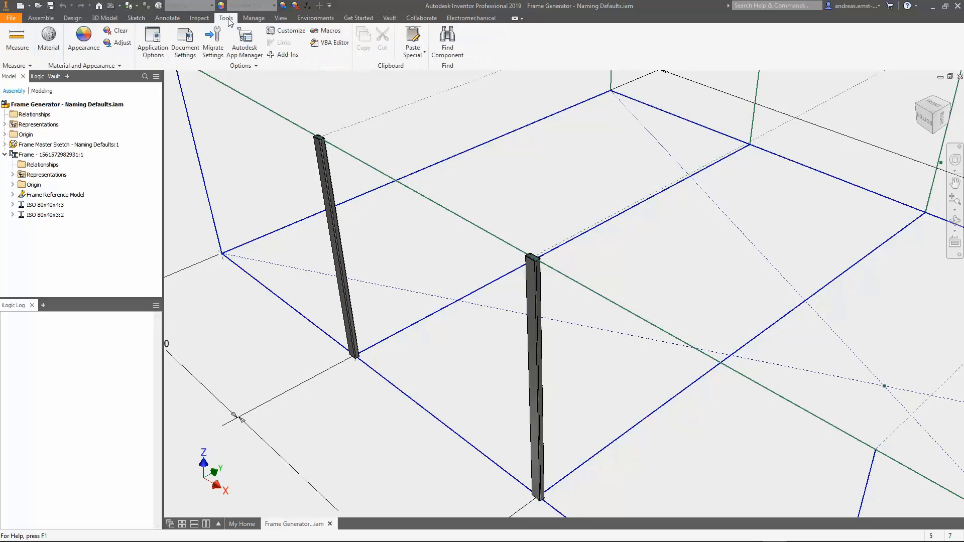
{"action": "left_click", "coordinate": [160, 47]}
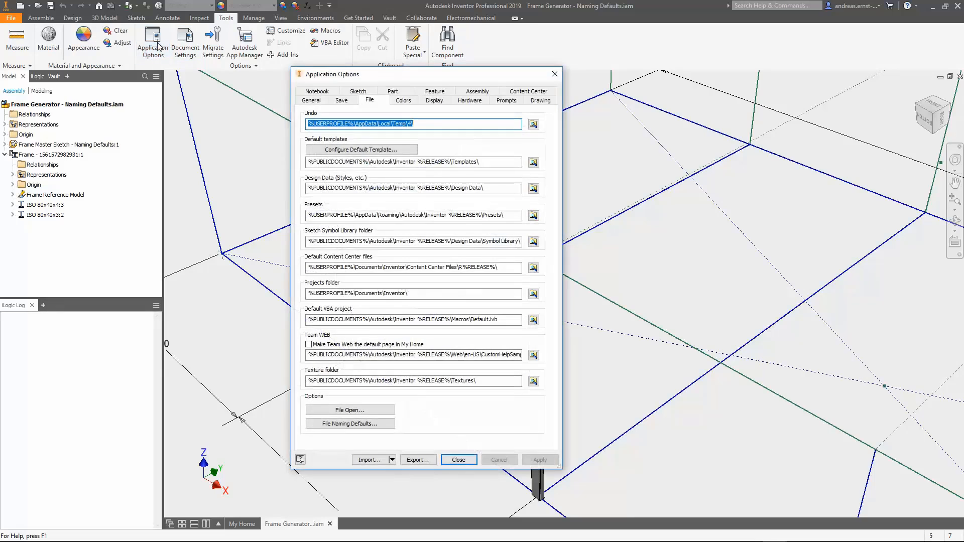
{"action": "left_click", "coordinate": [350, 423]}
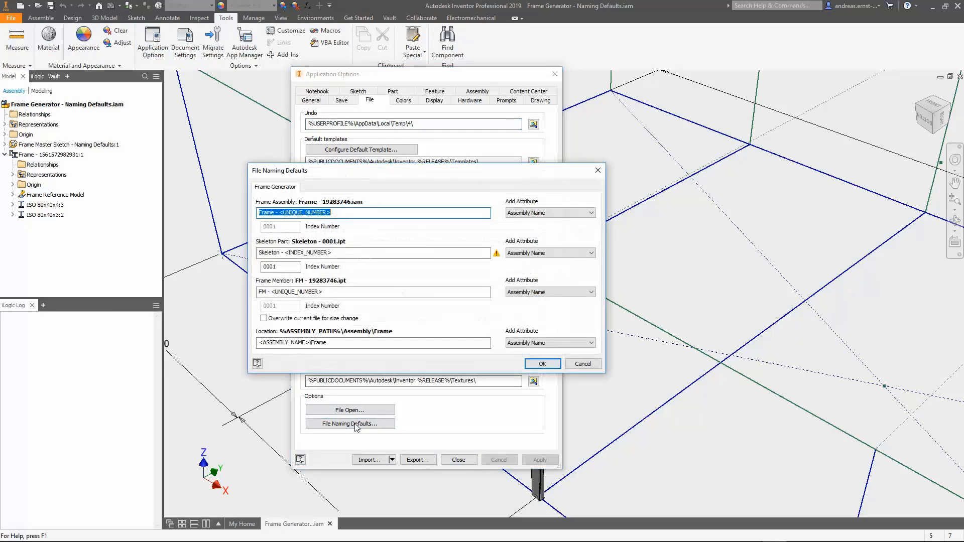
{"action": "left_click", "coordinate": [265, 319]}
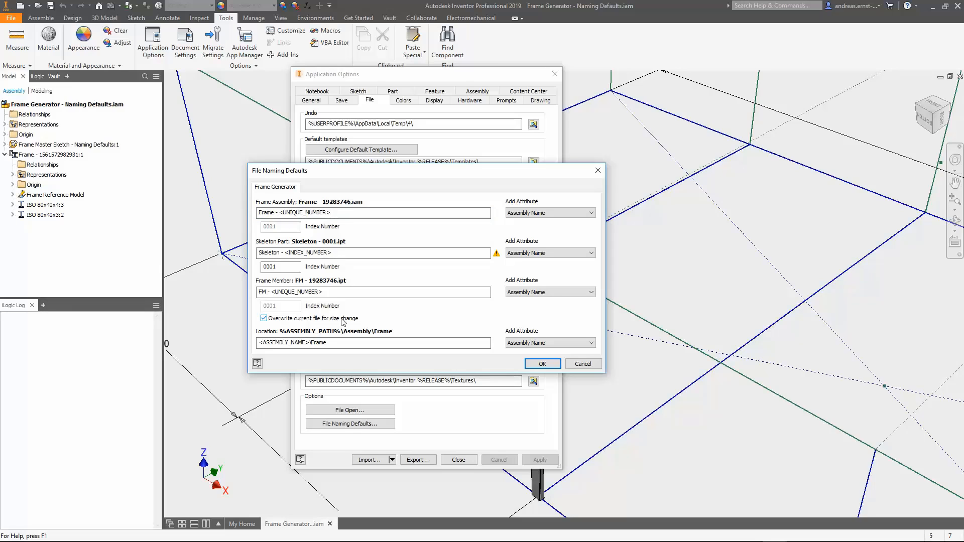
{"action": "left_click", "coordinate": [551, 366]}
{"action": "left_click", "coordinate": [541, 460]}
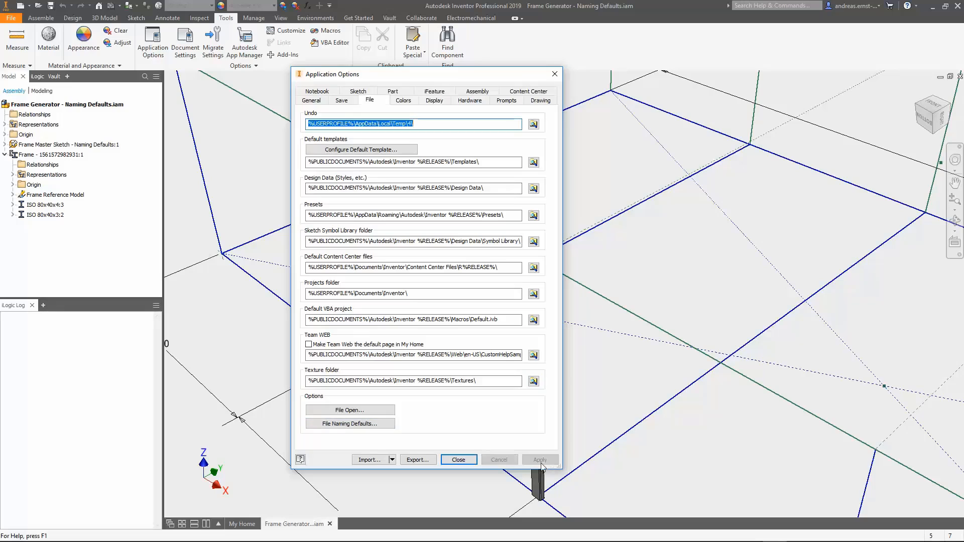
{"action": "left_click", "coordinate": [468, 462]}
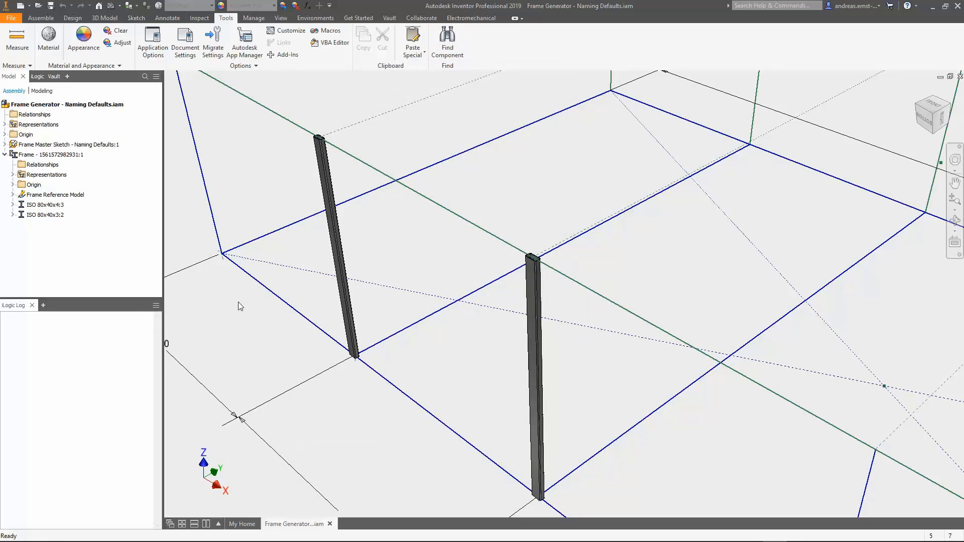
Open the ISO 80x40x4 frame member, check its file name in the iProperties, and close the part
{"action": "right_click", "coordinate": [58, 208]}
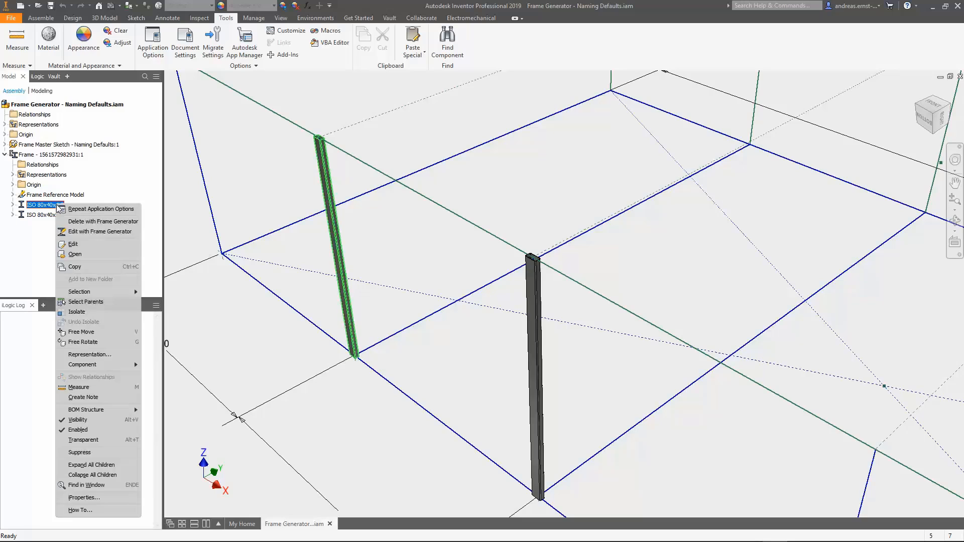
{"action": "left_click", "coordinate": [77, 258]}
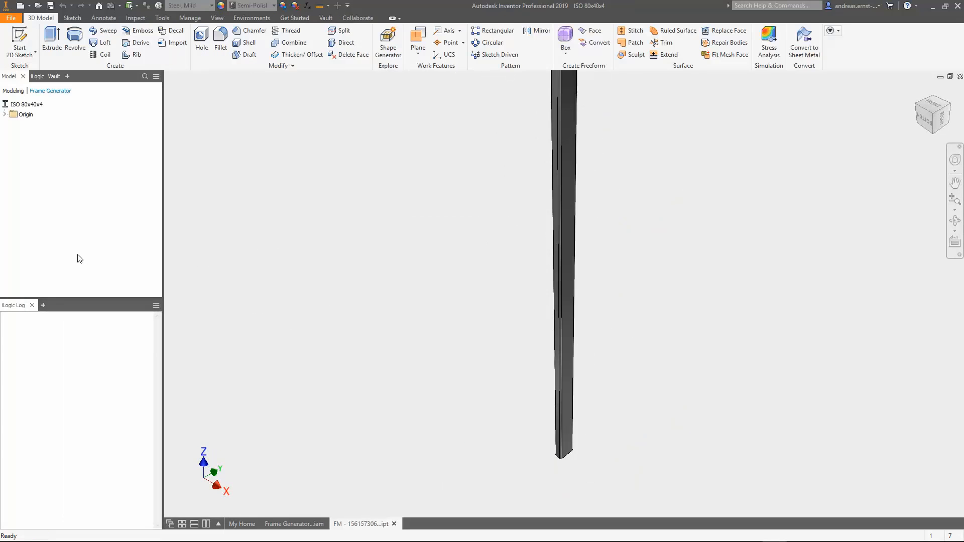
{"action": "left_click", "coordinate": [14, 91]}
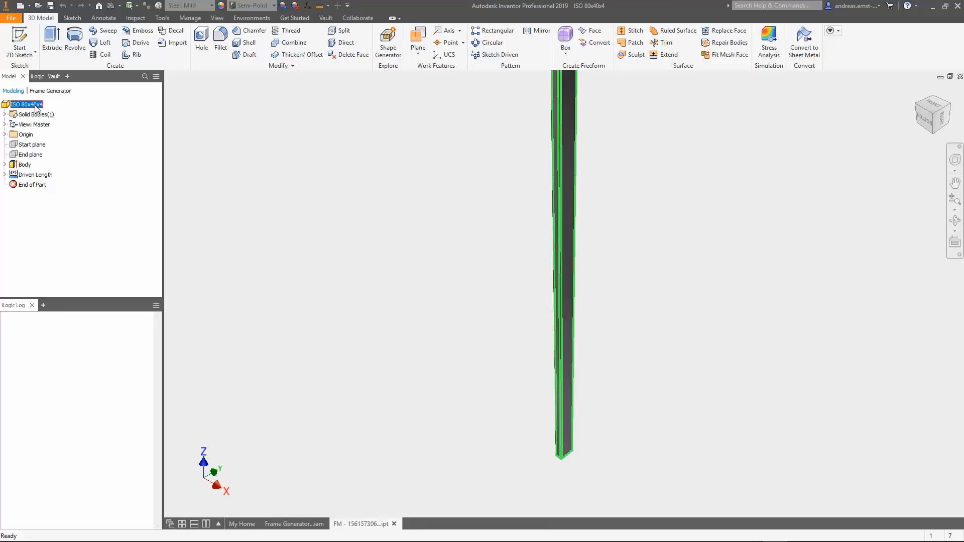
{"action": "right_click", "coordinate": [33, 104]}
{"action": "left_click", "coordinate": [67, 225]}
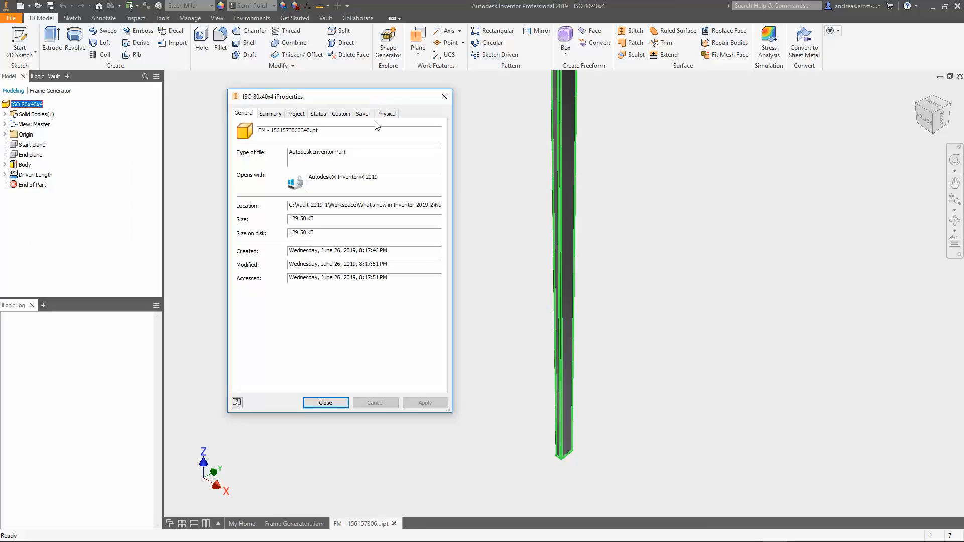
{"action": "left_click_drag", "start_coordinate": [326, 132], "coordinate": [304, 131]}
{"action": "left_click", "coordinate": [334, 403]}
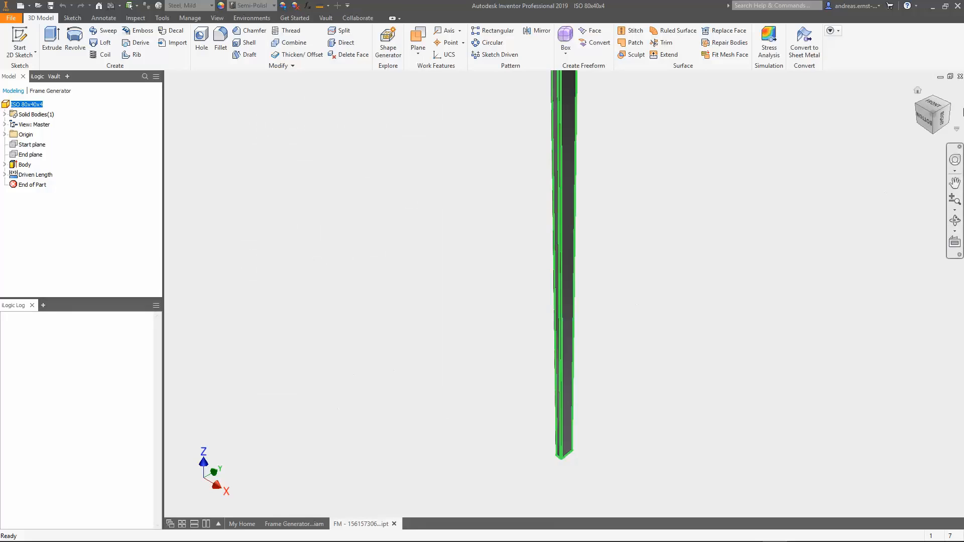
{"action": "left_click", "coordinate": [959, 76]}
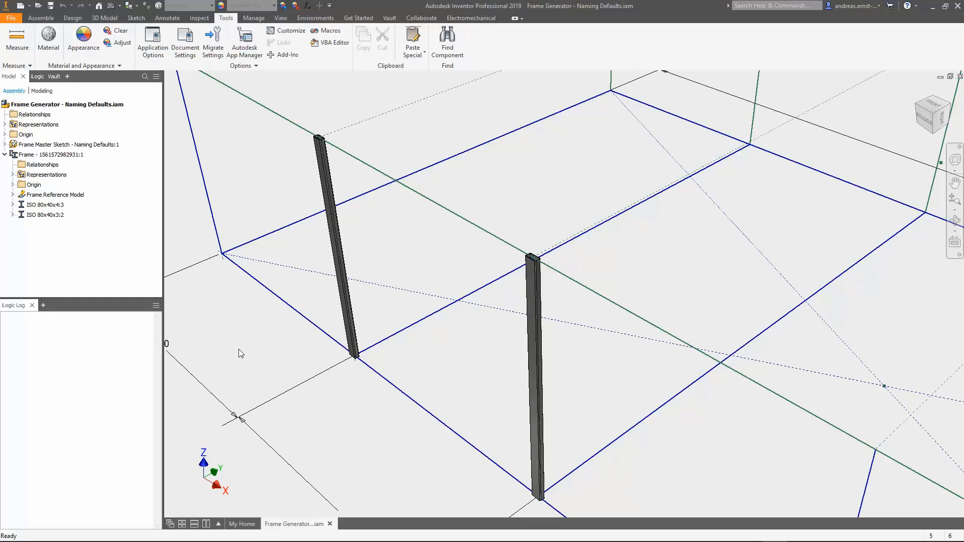
Change the size of the ISO 80x40x4 vertical frame member to 80x40x5
{"action": "left_click", "coordinate": [72, 18]}
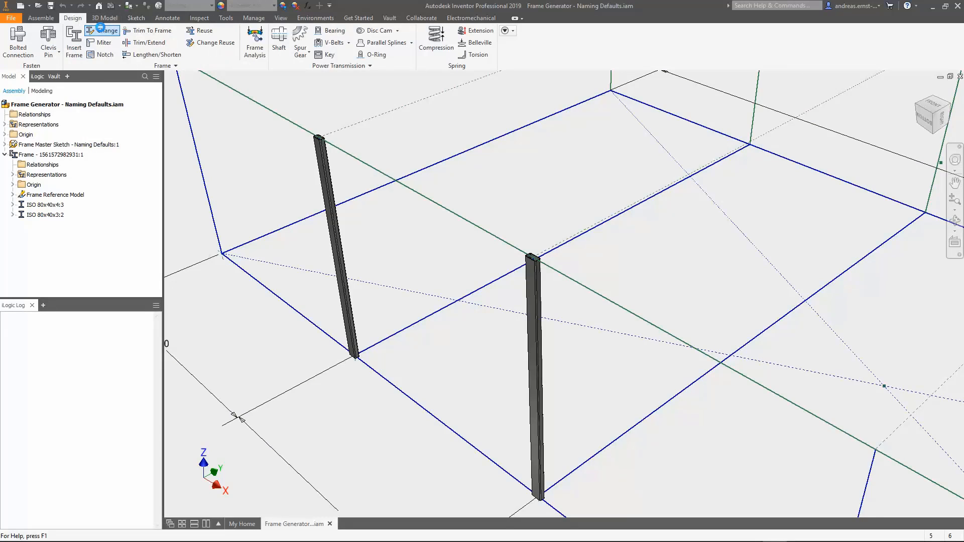
{"action": "left_click", "coordinate": [101, 27]}
{"action": "left_click", "coordinate": [334, 232]}
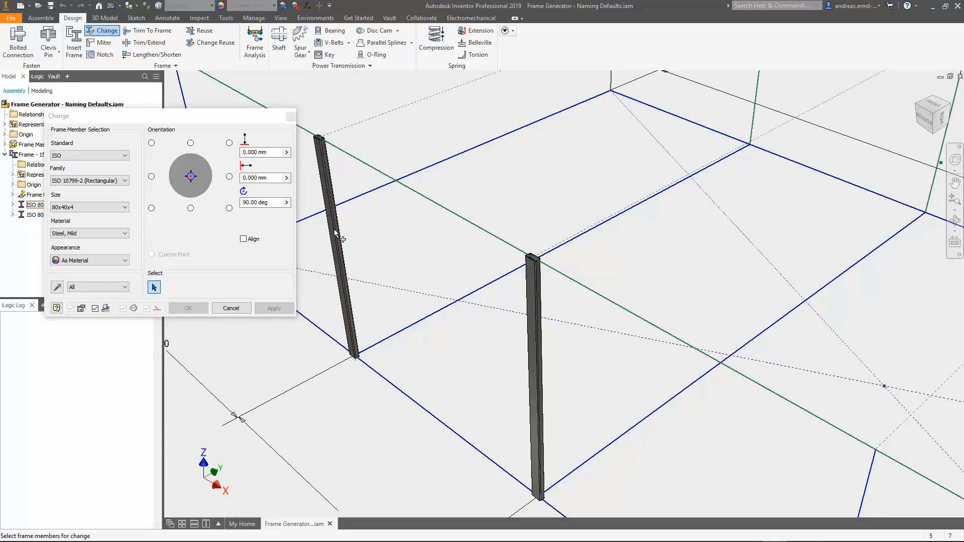
{"action": "left_click", "coordinate": [123, 210]}
{"action": "left_click", "coordinate": [101, 221]}
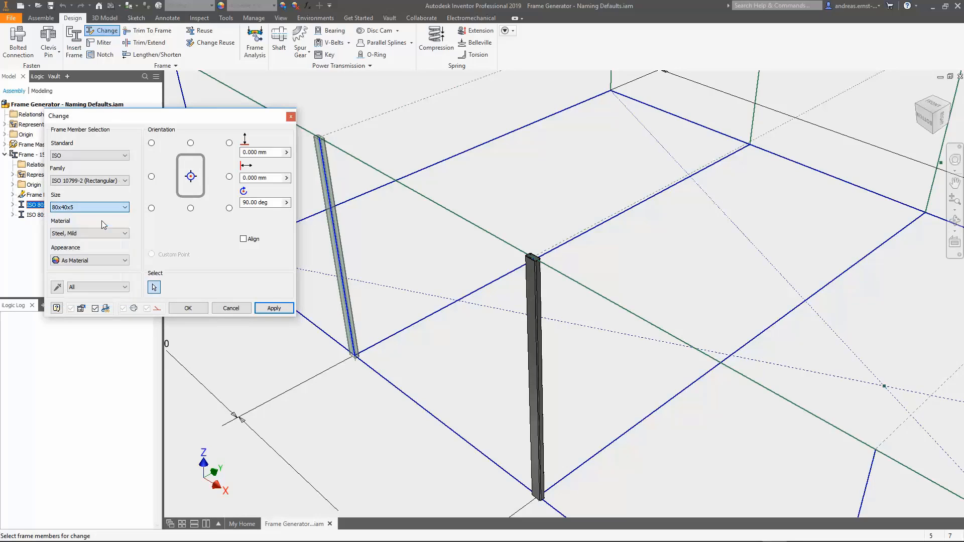
{"action": "left_click", "coordinate": [194, 307]}
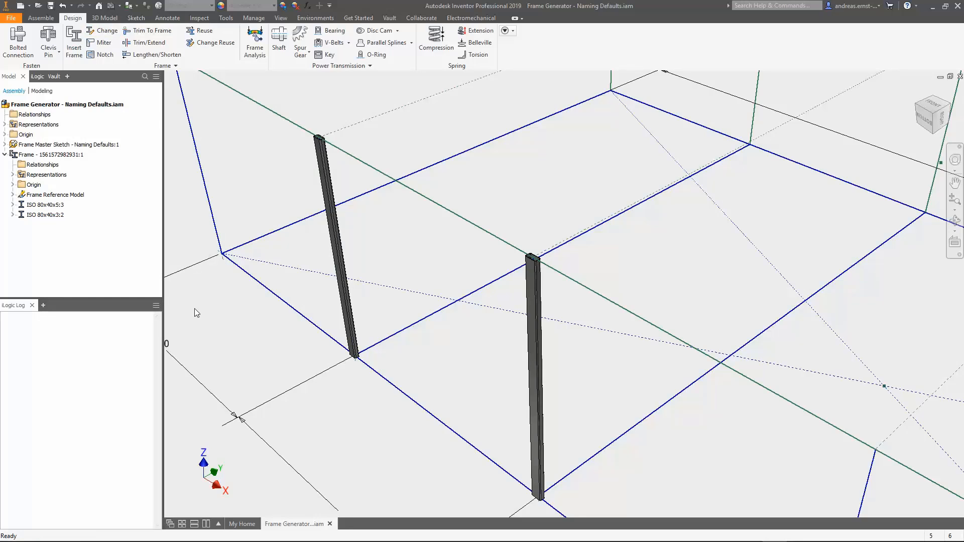
Check the member file among the files requiring save, and save the assembly with its dependents
{"action": "left_click", "coordinate": [50, 6]}
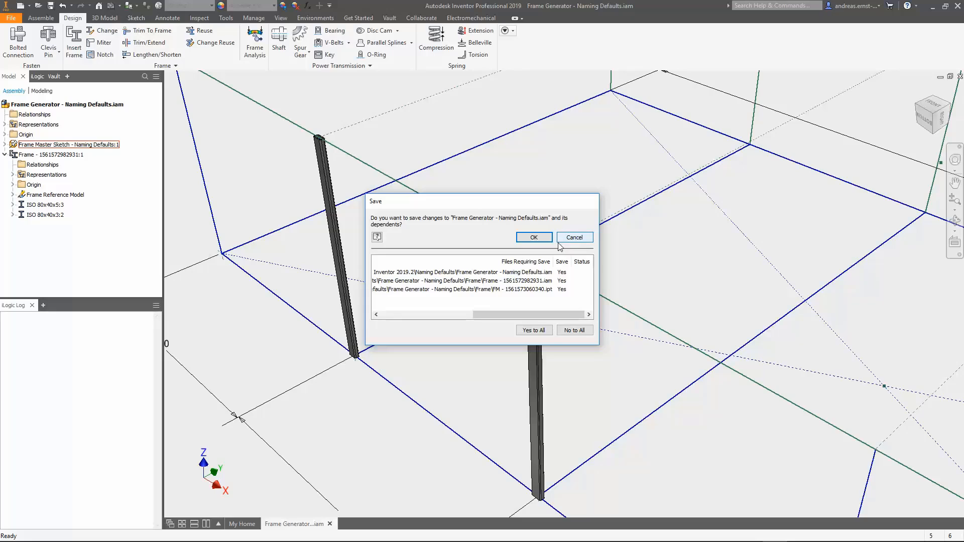
{"action": "left_click", "coordinate": [542, 290]}
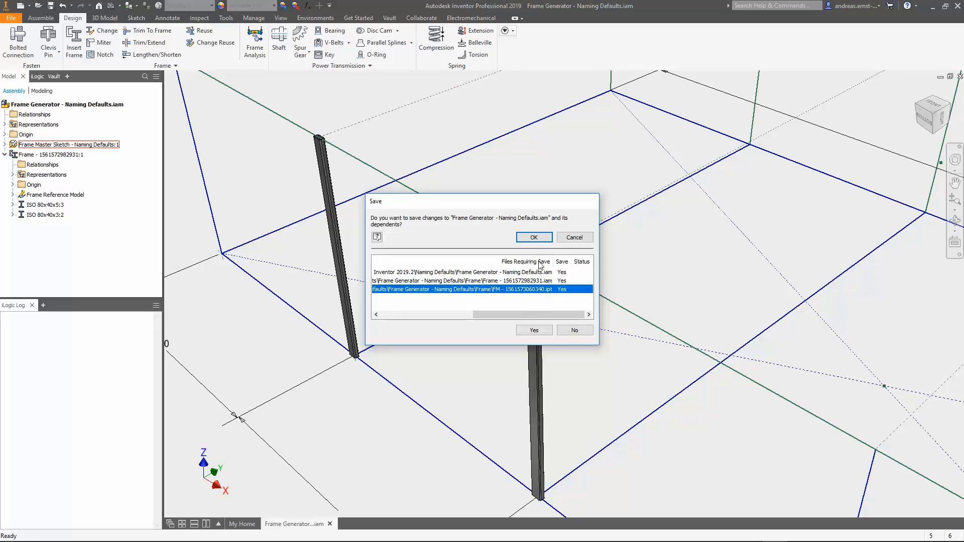
{"action": "left_click", "coordinate": [534, 238]}
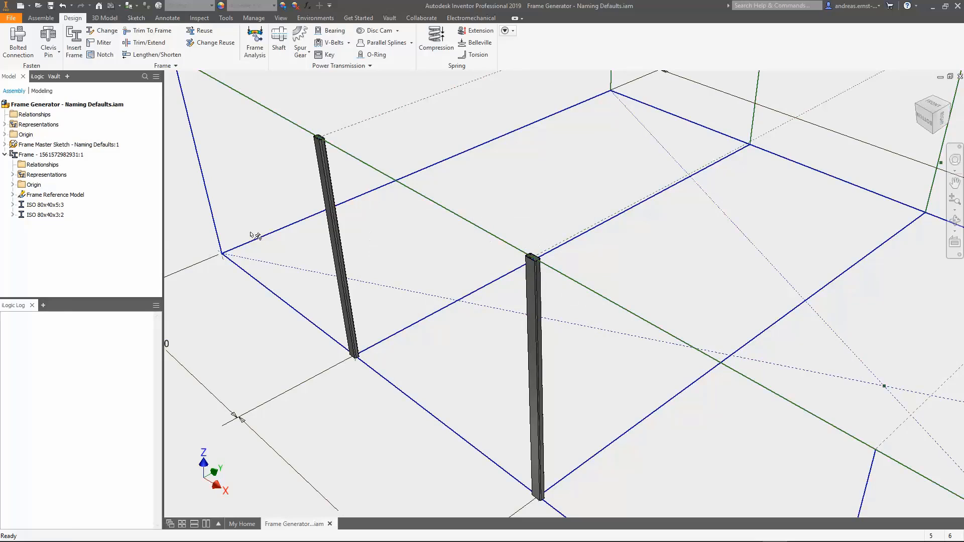
Open the resized ISO 80x40x5 frame member and check its file name in the iProperties
{"action": "right_click", "coordinate": [57, 206]}
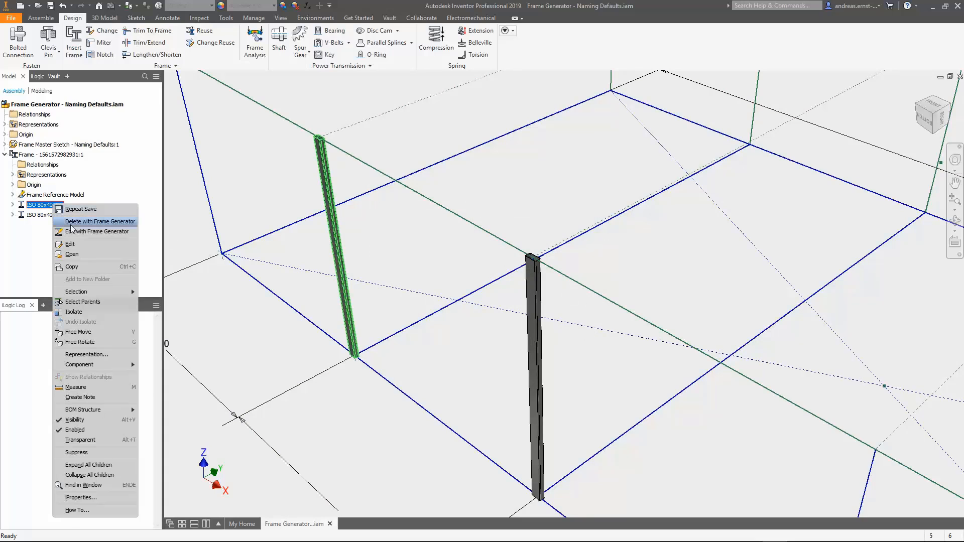
{"action": "left_click", "coordinate": [72, 255]}
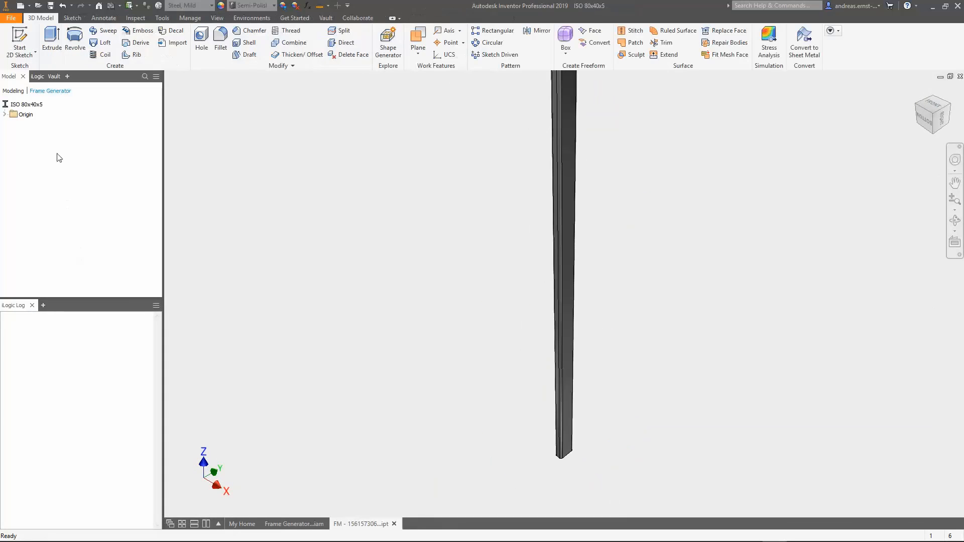
{"action": "left_click", "coordinate": [28, 105]}
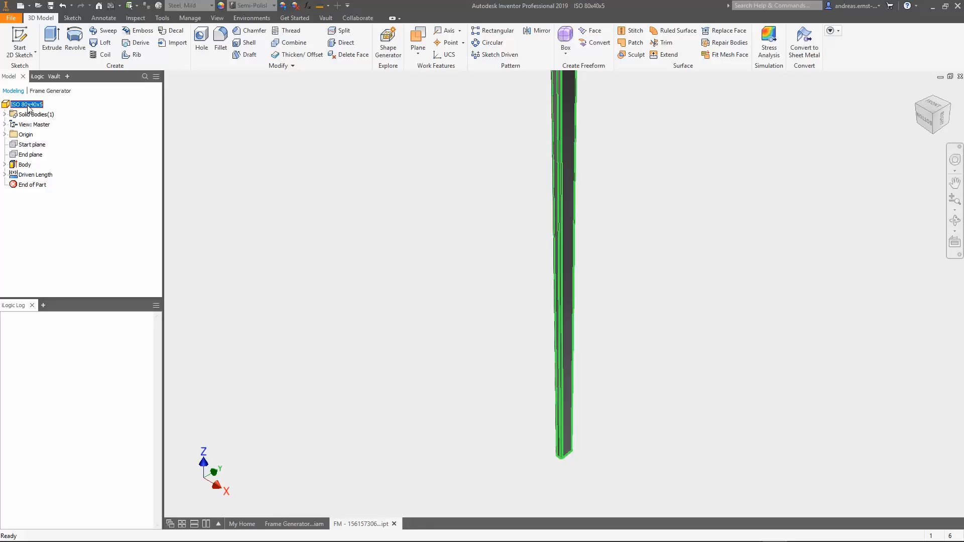
{"action": "right_click", "coordinate": [28, 107]}
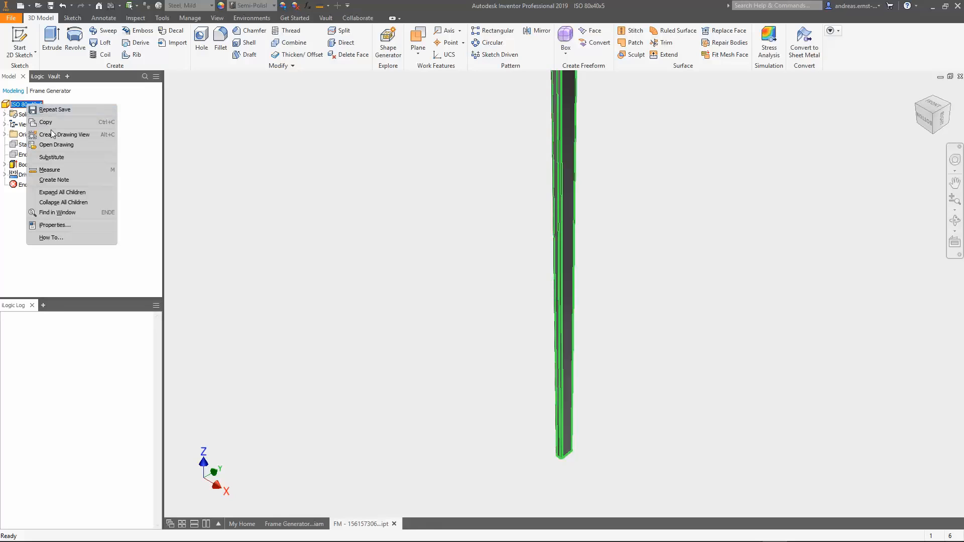
{"action": "left_click", "coordinate": [67, 225]}
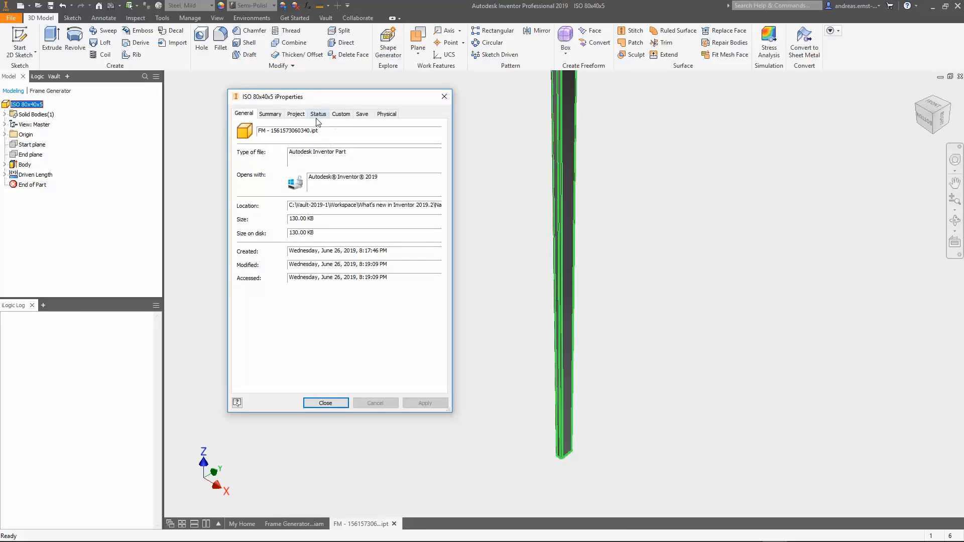
{"action": "left_click_drag", "start_coordinate": [320, 130], "coordinate": [305, 132]}
{"action": "left_click", "coordinate": [336, 403]}
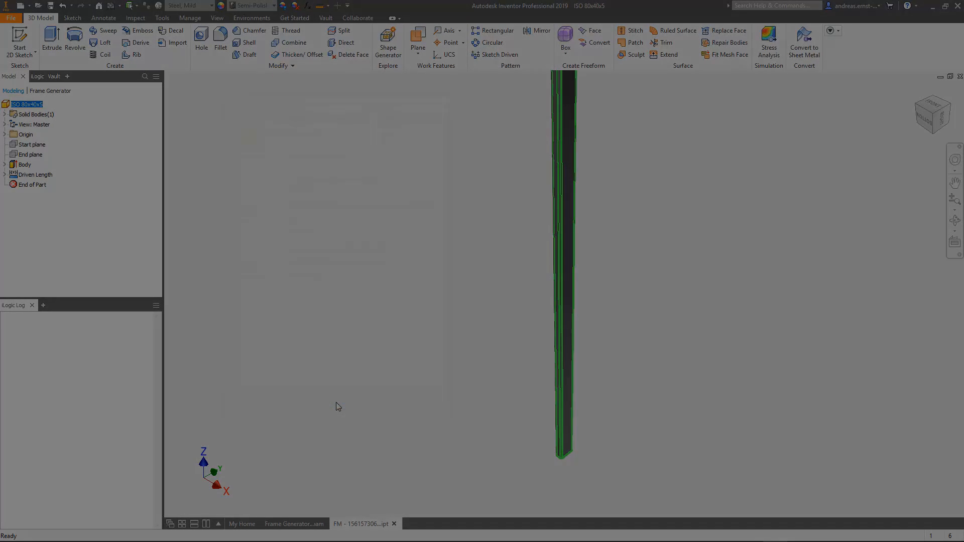